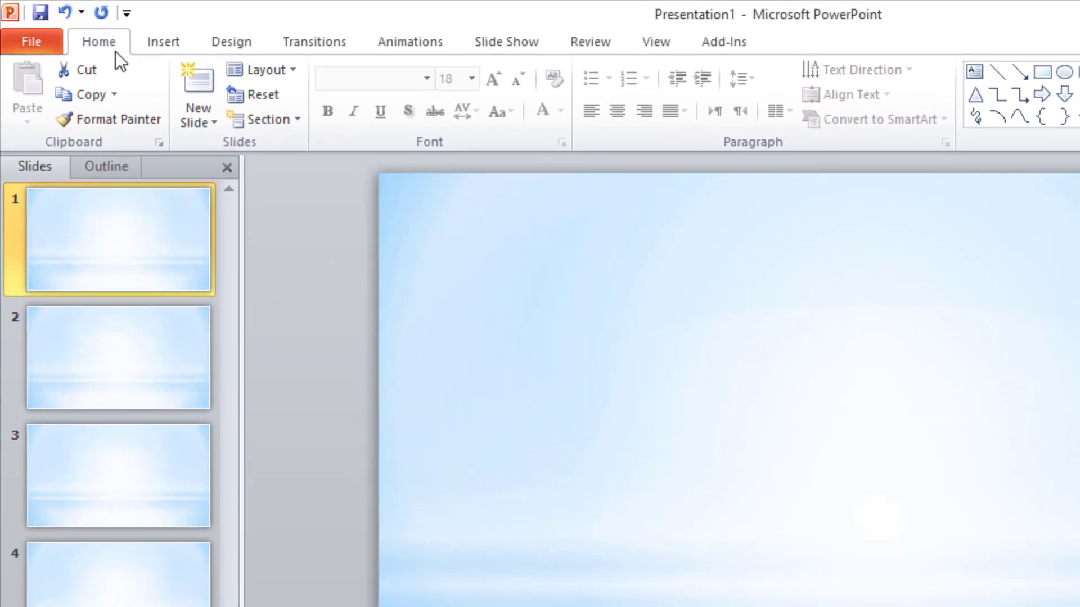
# - Draw a wide rounded rectangle from the Shapes gallery across the top of slide 1
pyautogui.click(158, 41)
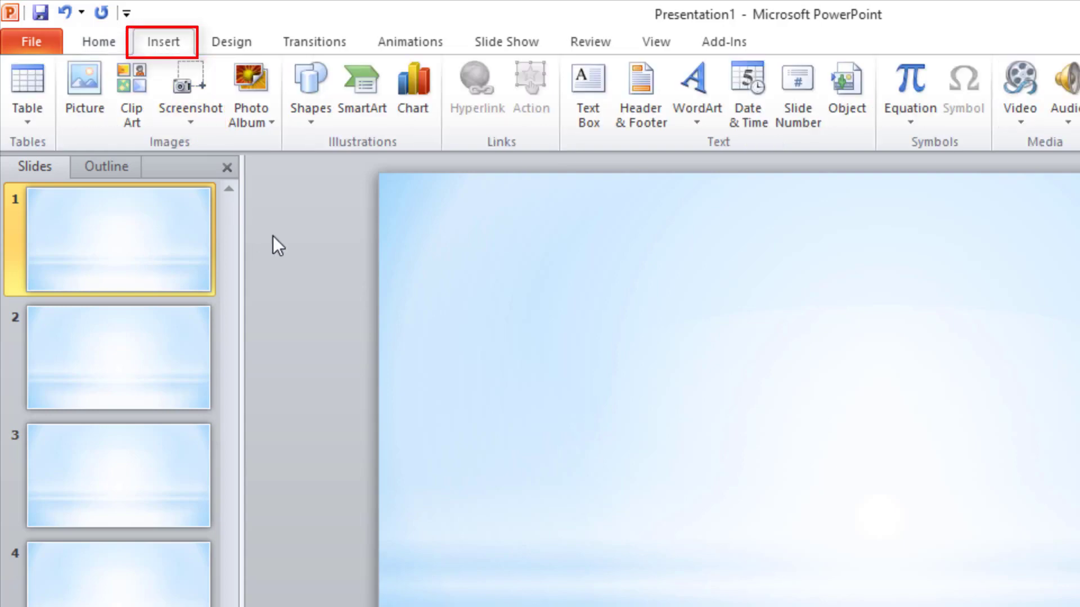
pyautogui.click(308, 123)
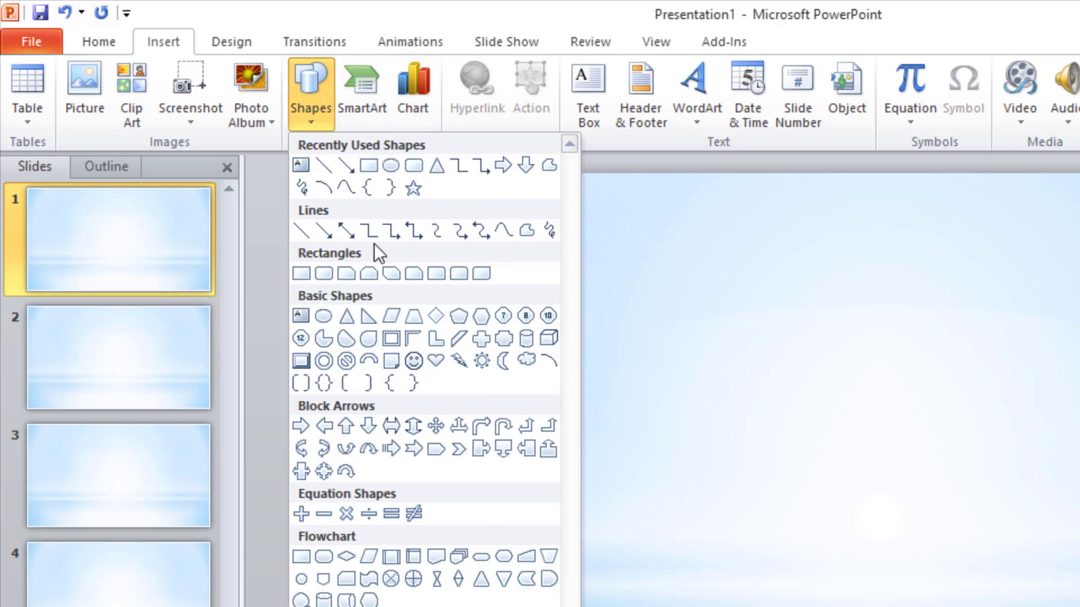
pyautogui.click(413, 167)
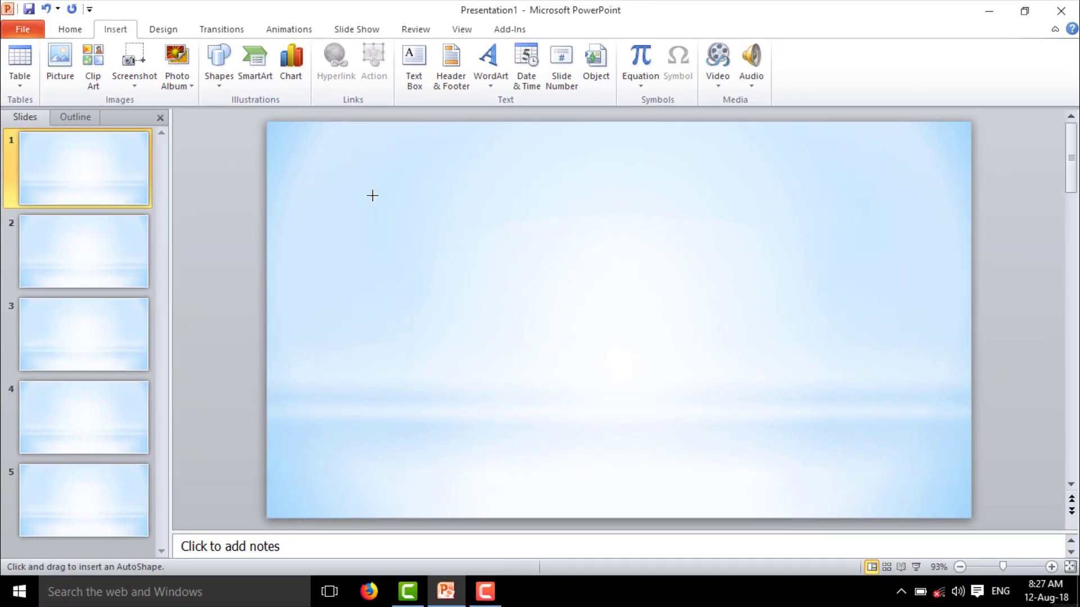
pyautogui.moveTo(527, 277); pyautogui.dragTo(612, 341)
pyautogui.moveTo(430, 240)
pyautogui.mouseDown()
pyautogui.moveTo(748, 268)
pyautogui.moveTo(876, 373)
pyautogui.moveTo(788, 426)
pyautogui.moveTo(491, 335)
pyautogui.moveTo(882, 326)
pyautogui.moveTo(887, 405)
pyautogui.moveTo(869, 261)
pyautogui.mouseUp()
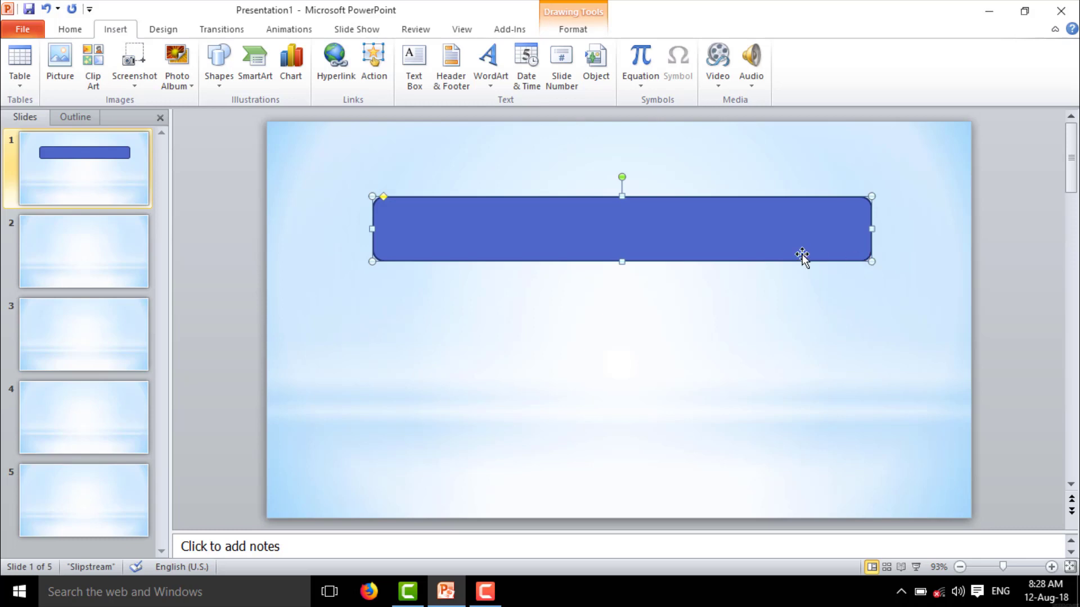
pyautogui.click(641, 314)
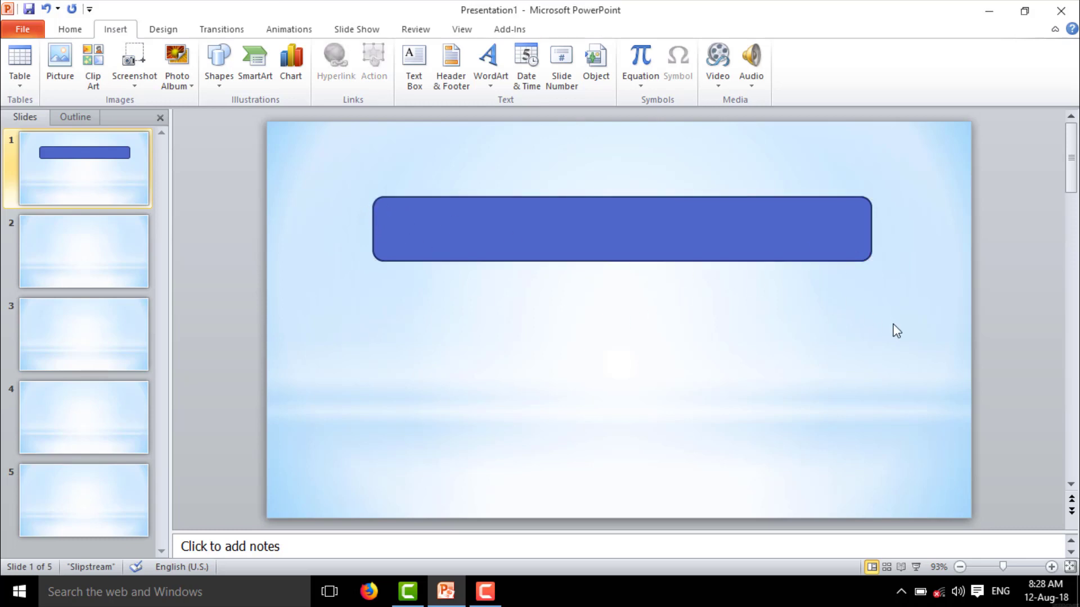
pyautogui.click(565, 228)
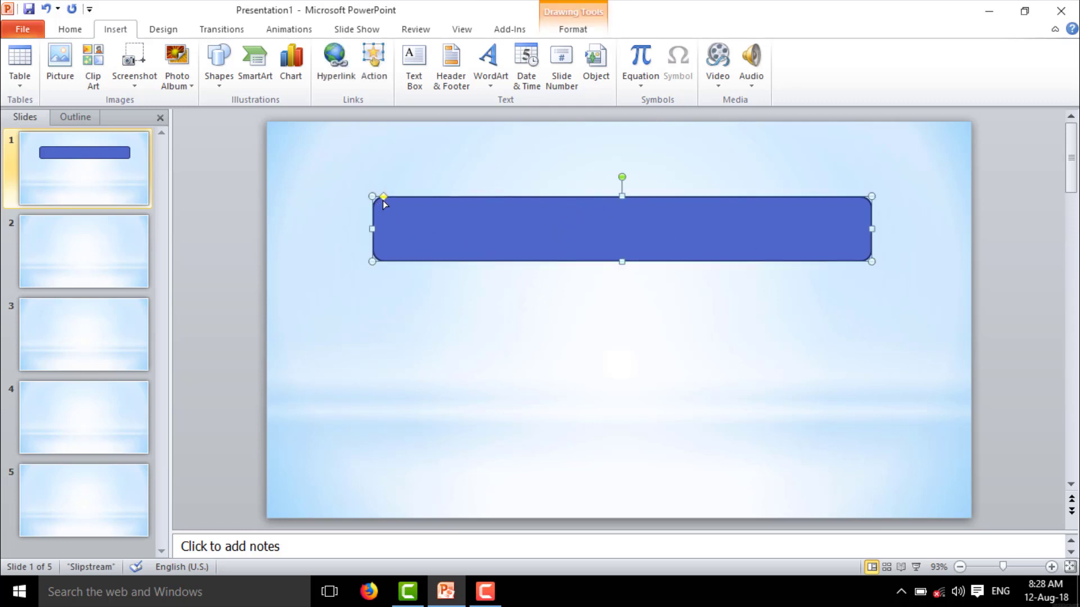
pyautogui.moveTo(382, 201); pyautogui.dragTo(411, 205)
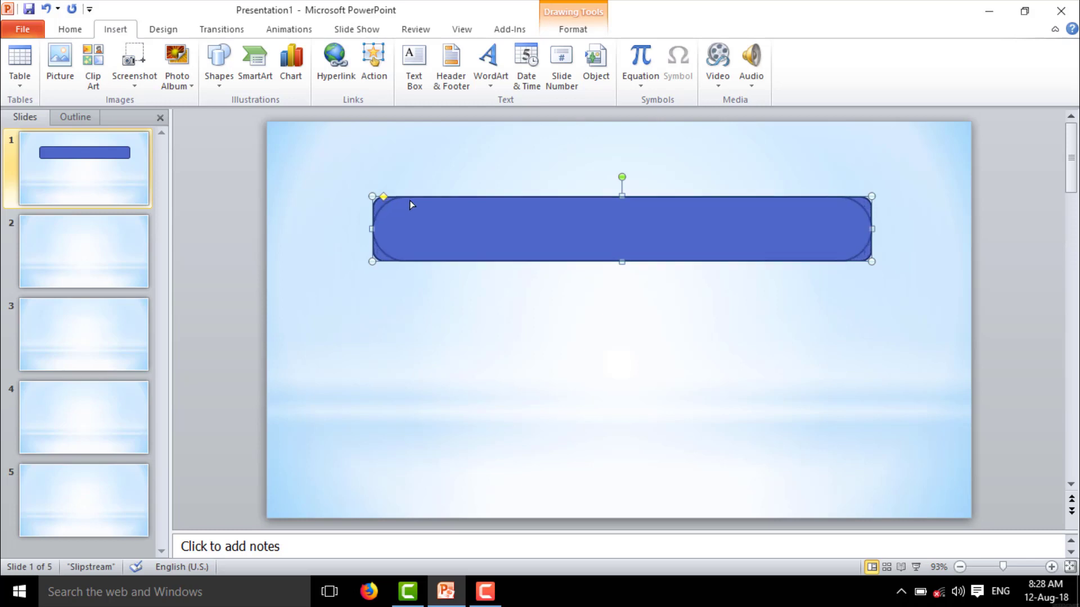
pyautogui.moveTo(502, 210); pyautogui.dragTo(386, 200)
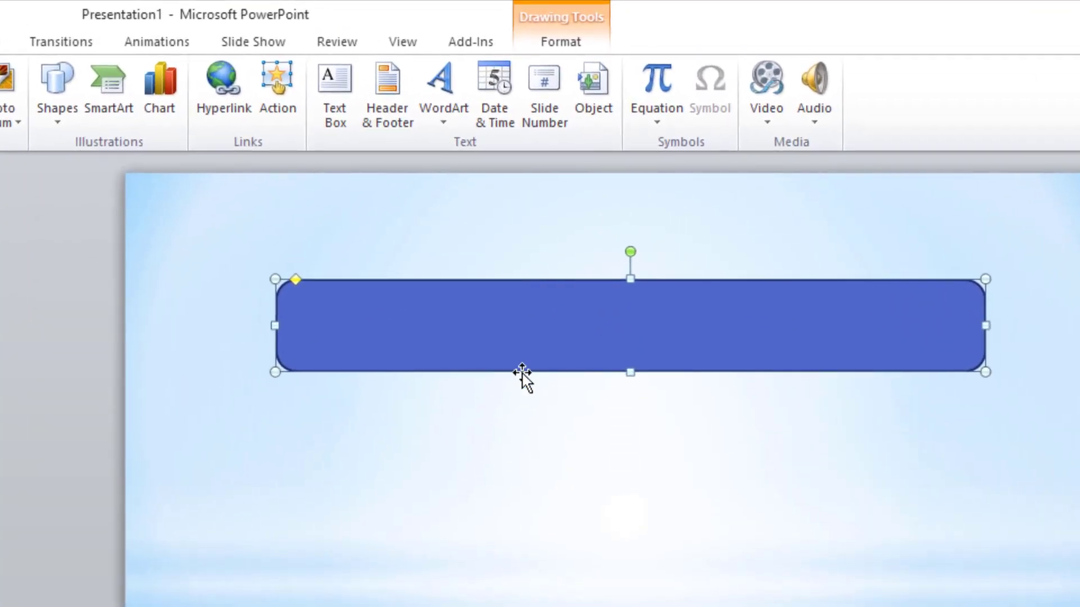
pyautogui.click(622, 532)
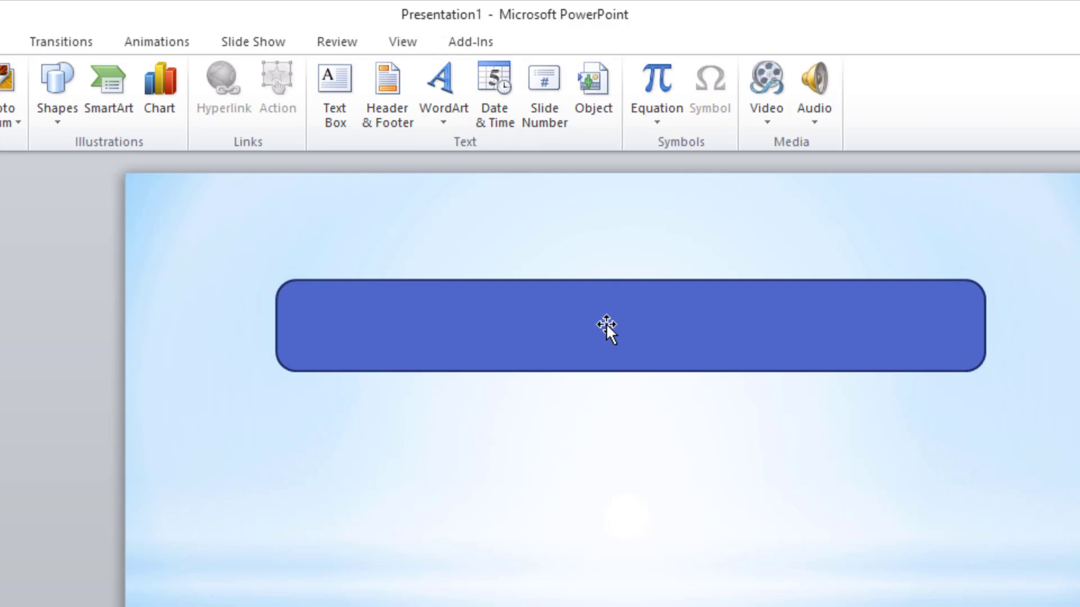
# - Fill the rounded rectangle with the Color image from F:\YouTube\pics
pyautogui.click(548, 341)
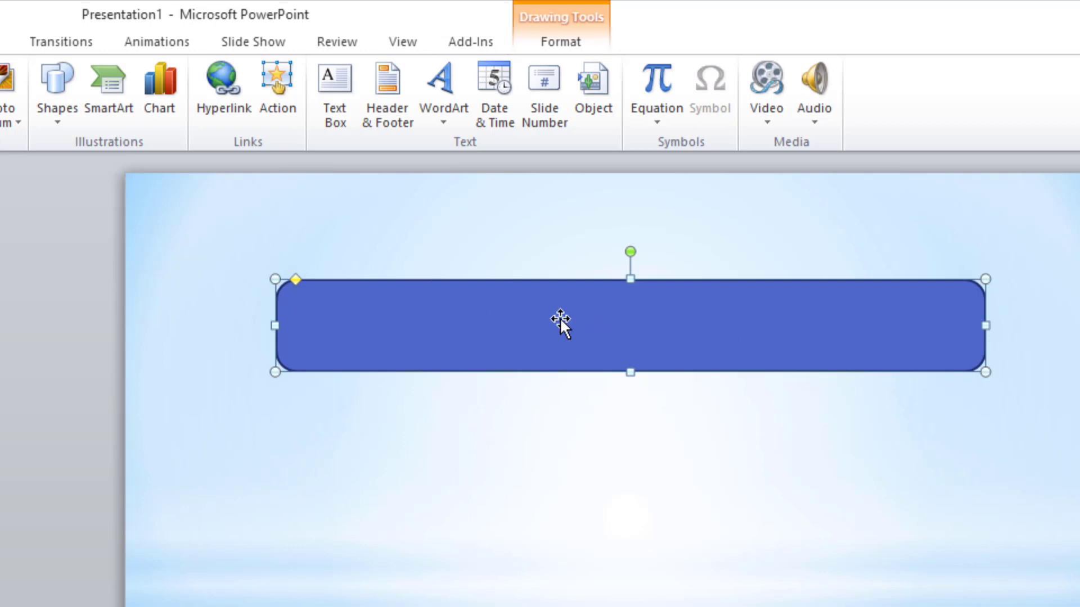
pyautogui.click(552, 45)
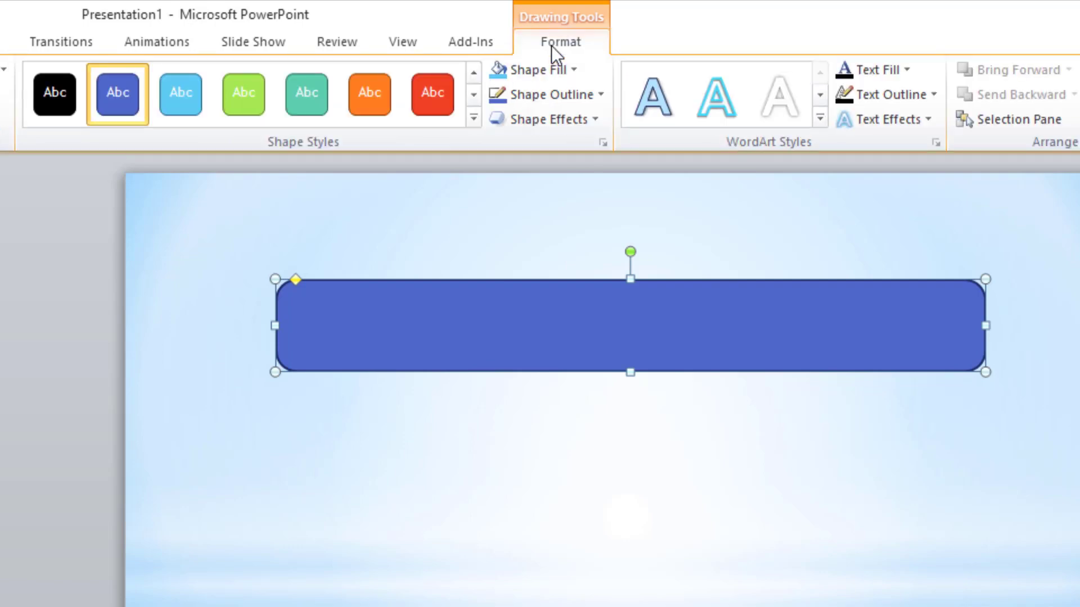
pyautogui.click(565, 74)
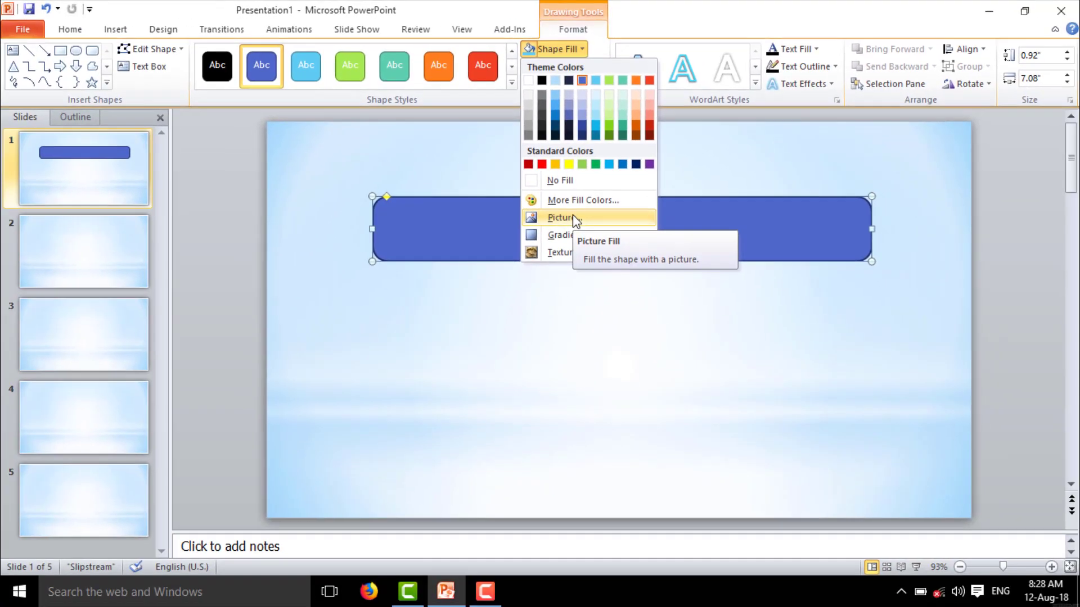
pyautogui.click(563, 285)
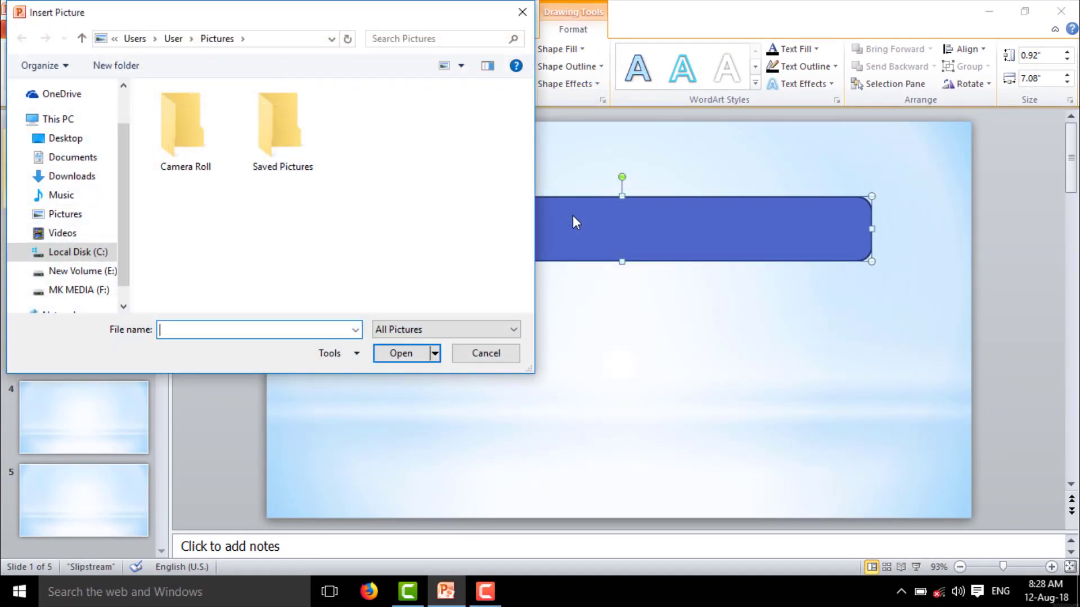
pyautogui.click(79, 290)
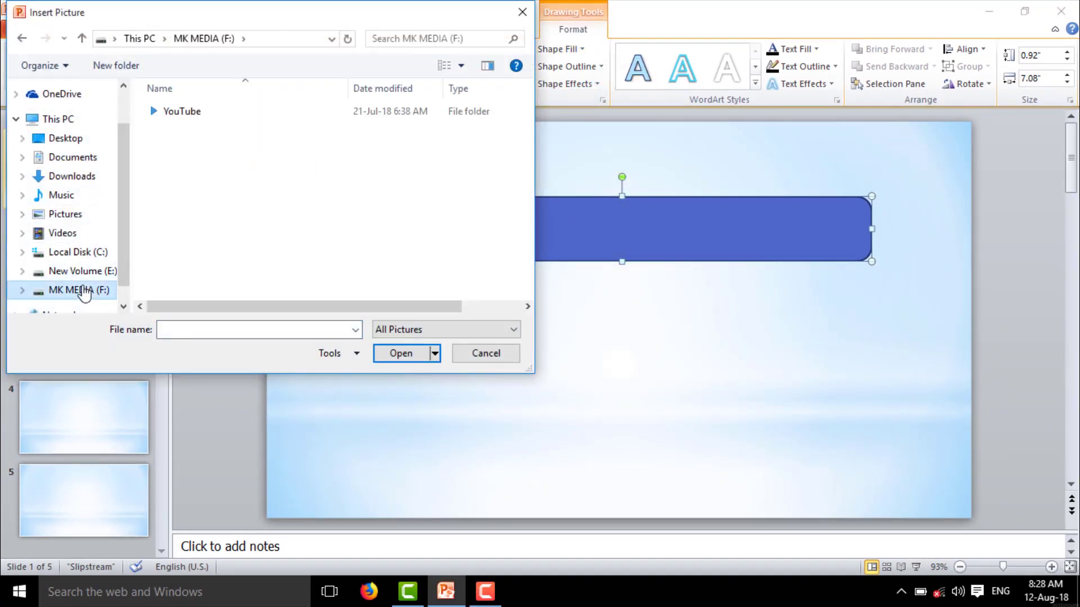
pyautogui.doubleClick(167, 111)
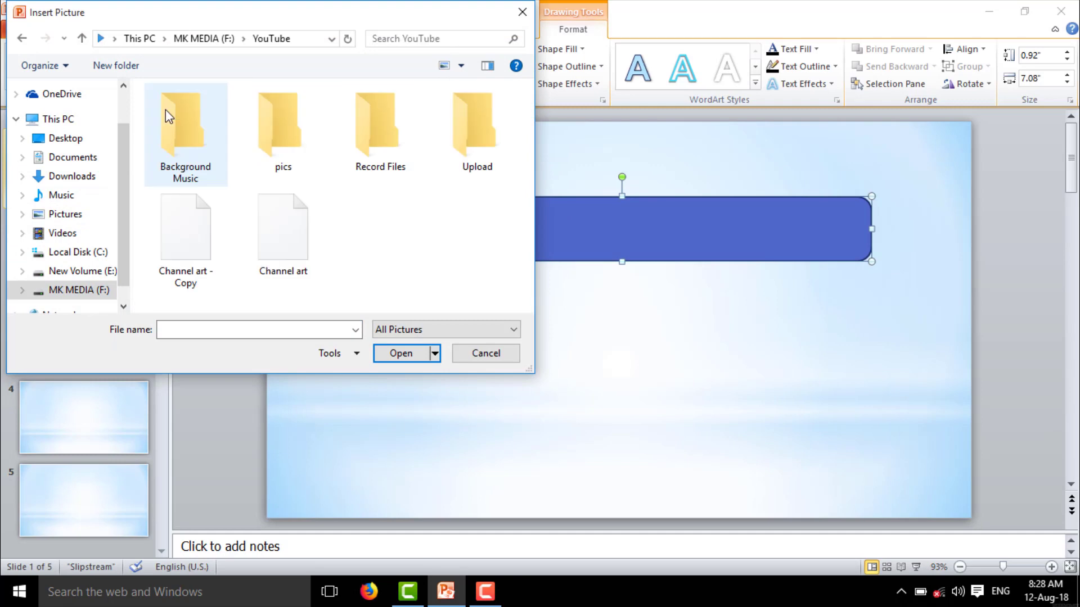
pyautogui.doubleClick(270, 140)
pyautogui.doubleClick(184, 241)
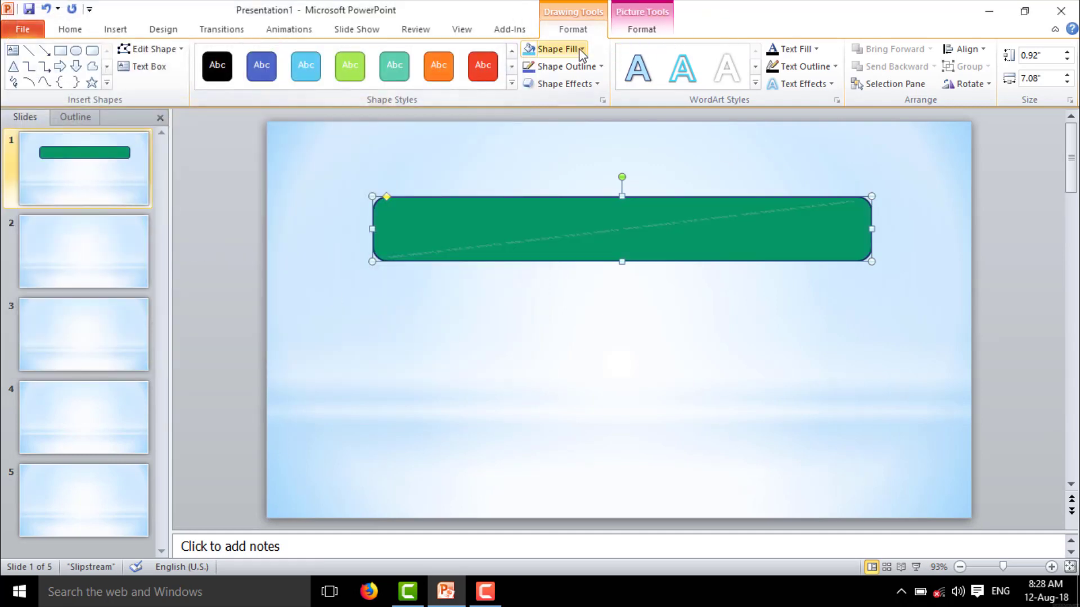
# - Undo the picture fill and give the bar a solid red fill instead
pyautogui.click(554, 48)
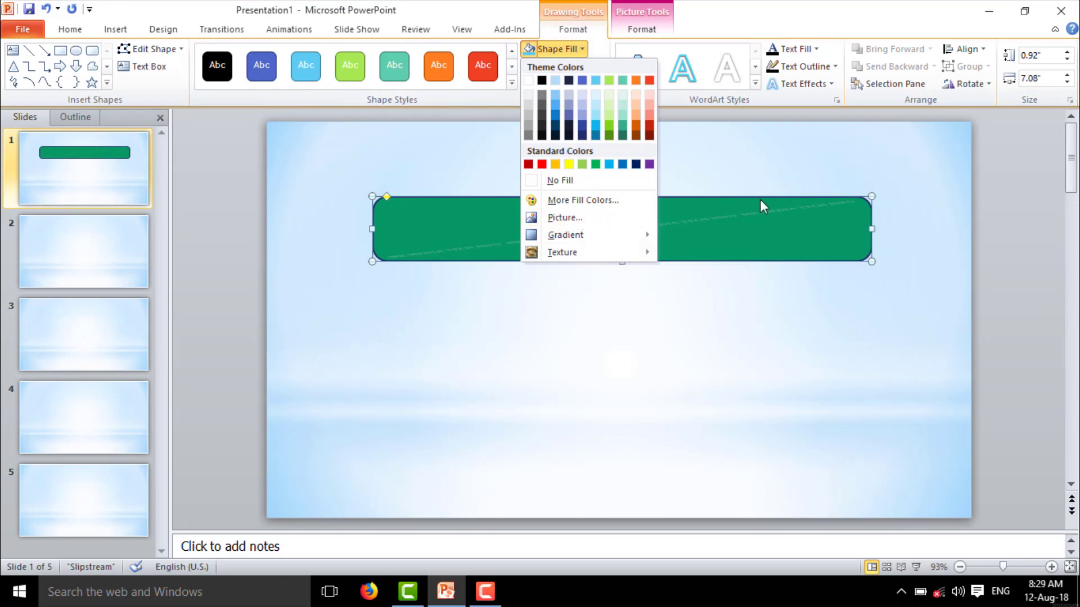
pyautogui.click(825, 296)
pyautogui.hotkey('ctrl', 'z')
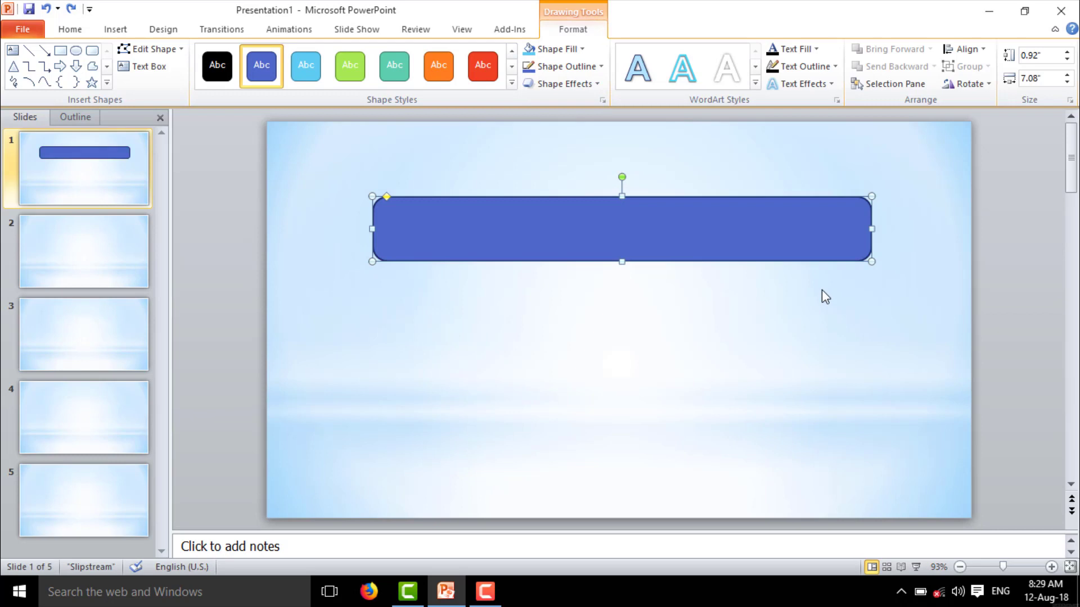
pyautogui.click(569, 51)
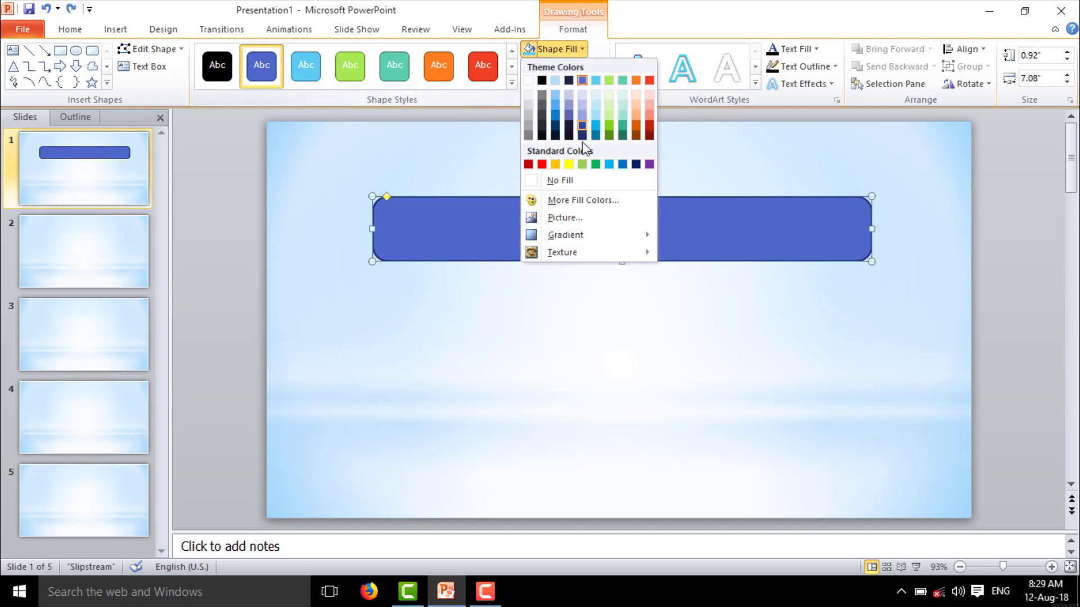
pyautogui.click(541, 164)
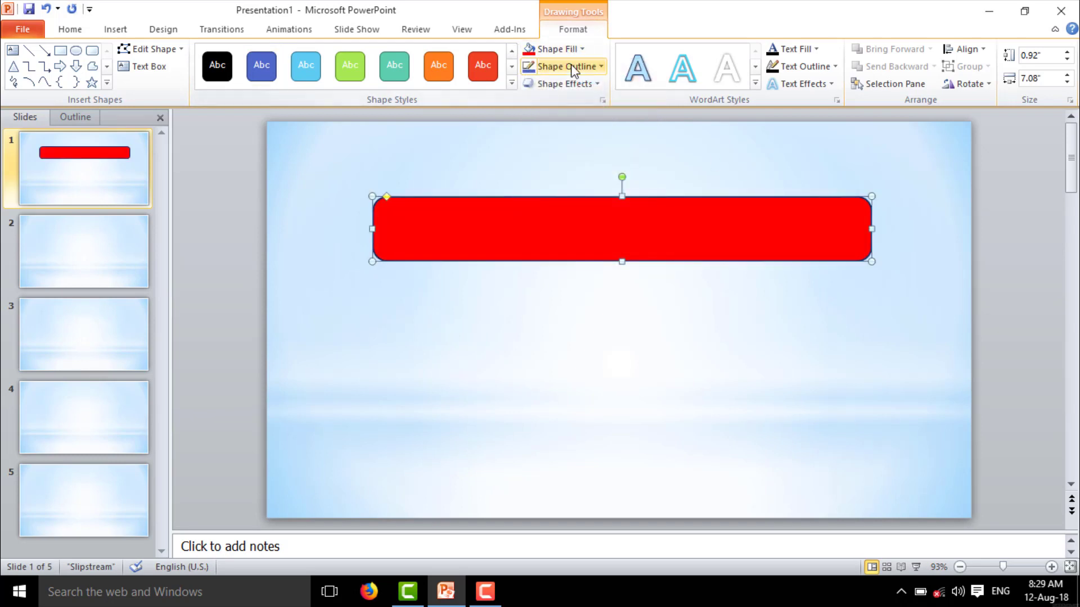
pyautogui.click(571, 65)
pyautogui.click(570, 50)
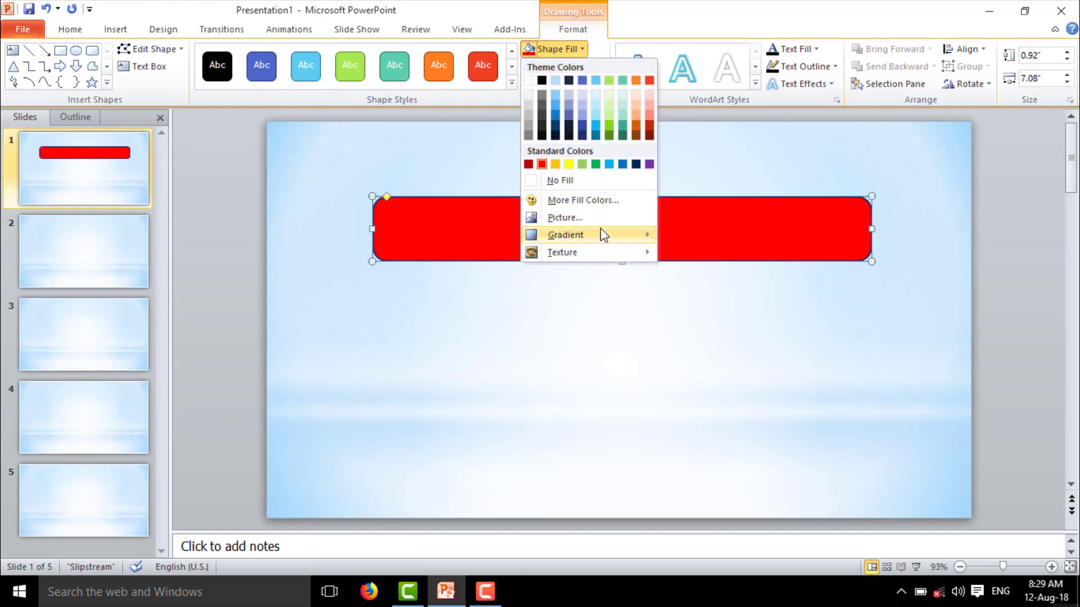
pyautogui.moveTo(605, 238)
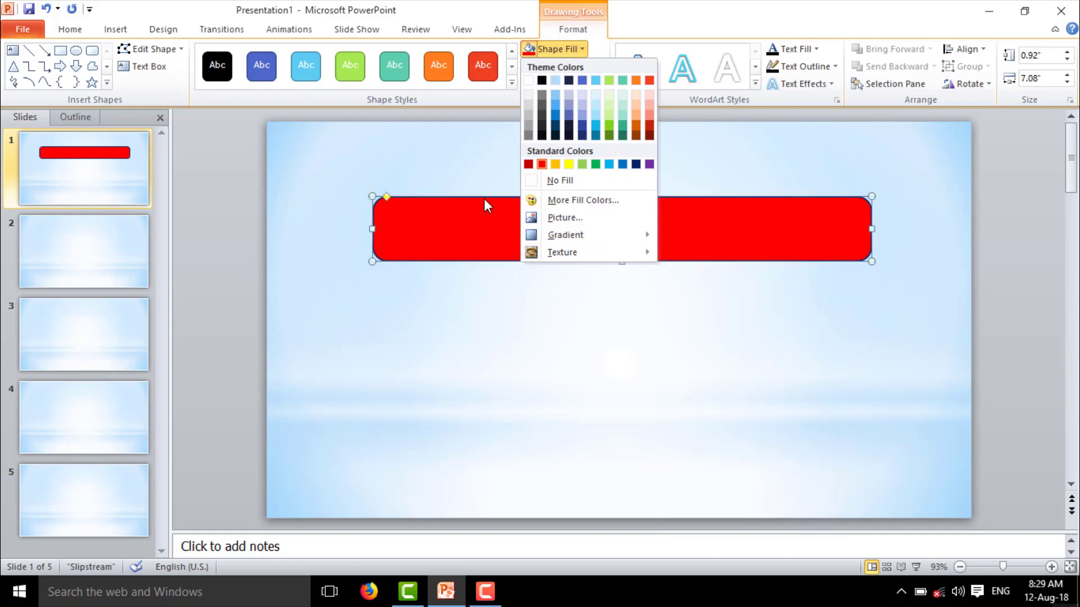
# - Apply the sand texture from the Texture gallery to the bar
pyautogui.moveTo(626, 254)
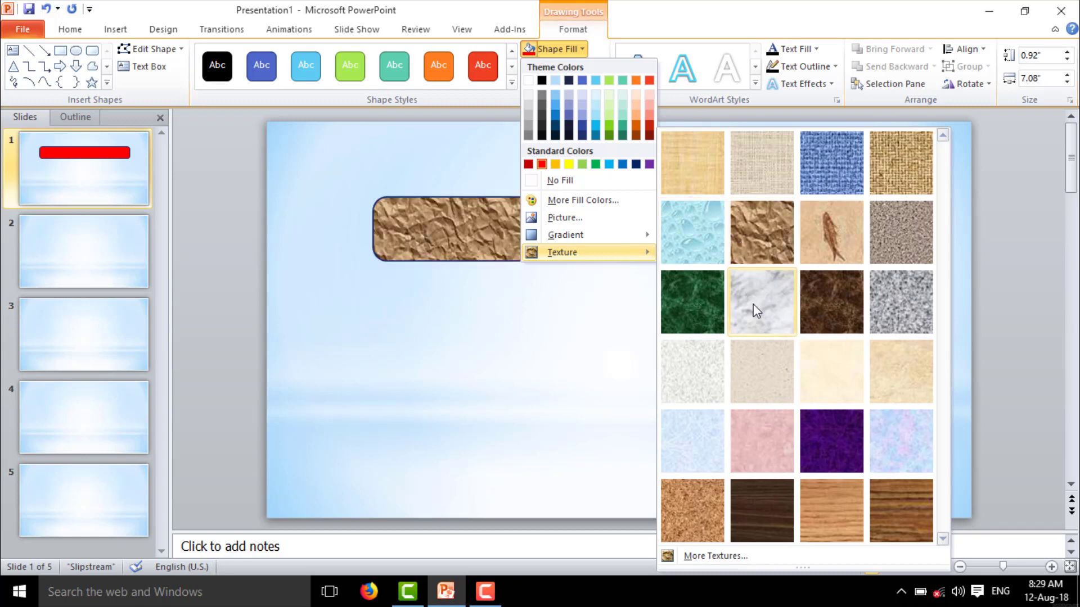
pyautogui.click(760, 378)
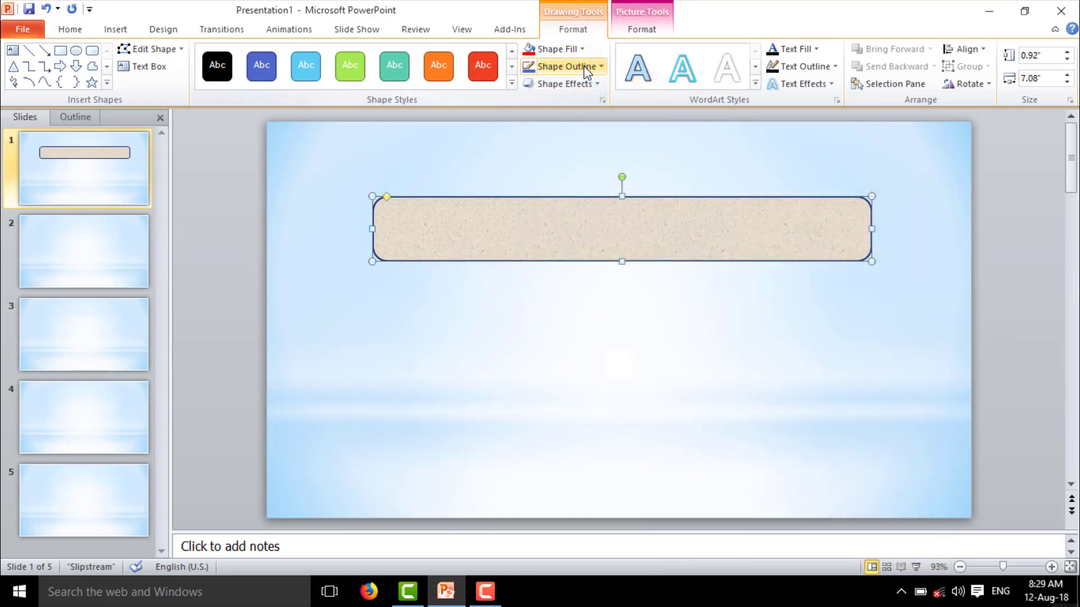
# - Set the bar's outline to dark blue, keeping the default thin solid line
pyautogui.click(622, 347)
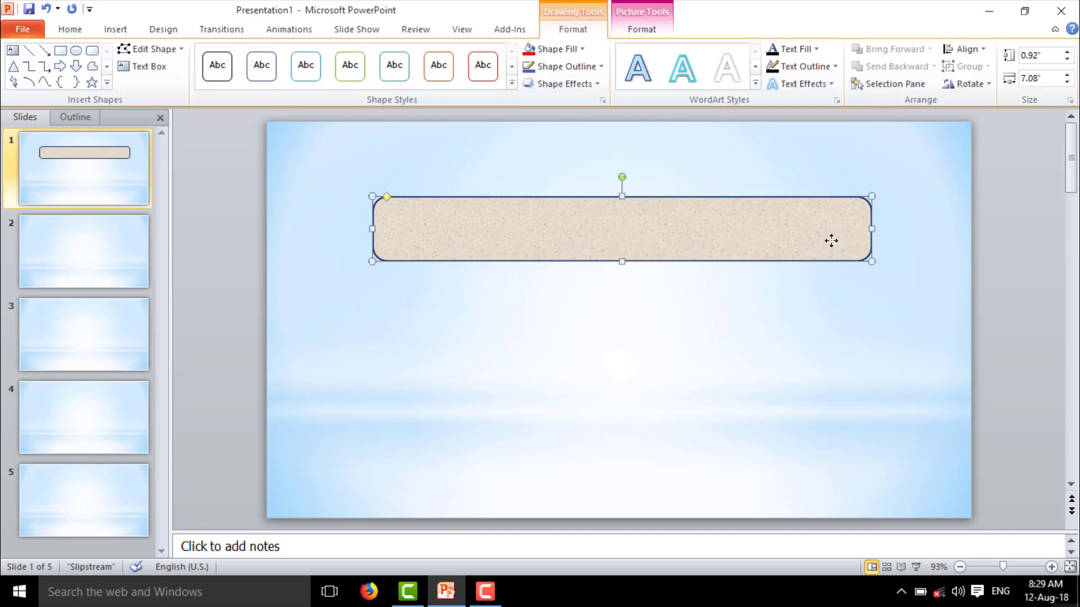
pyautogui.click(581, 73)
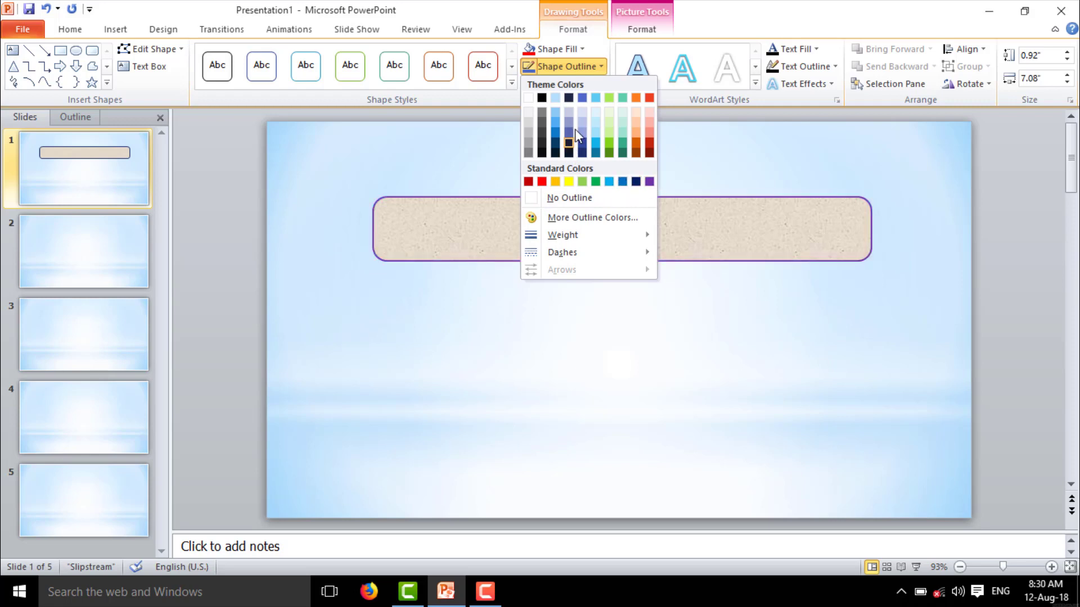
pyautogui.moveTo(612, 238)
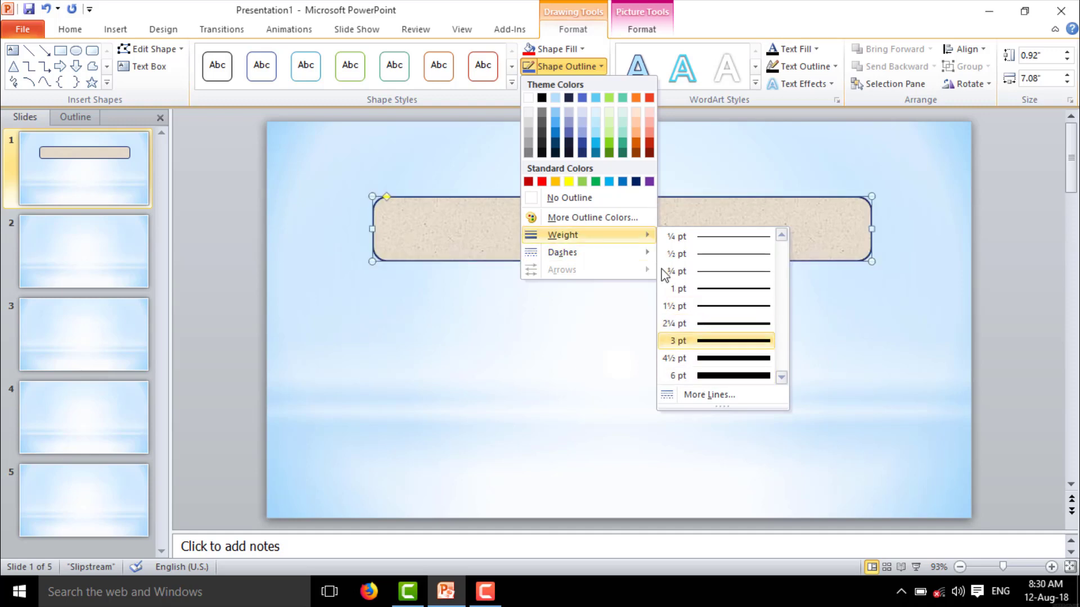
pyautogui.moveTo(618, 259)
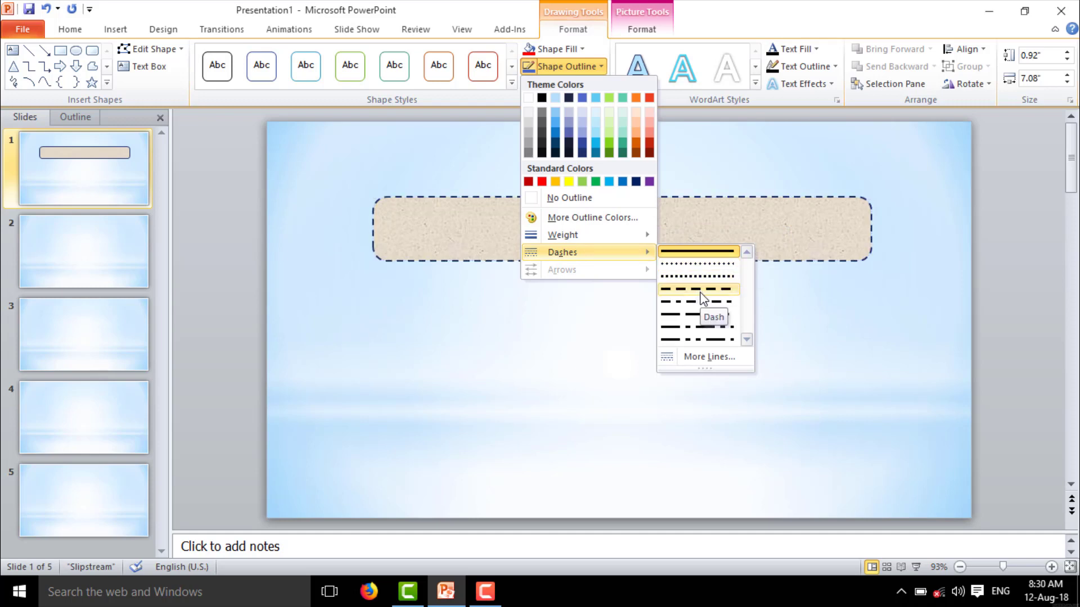
pyautogui.click(575, 68)
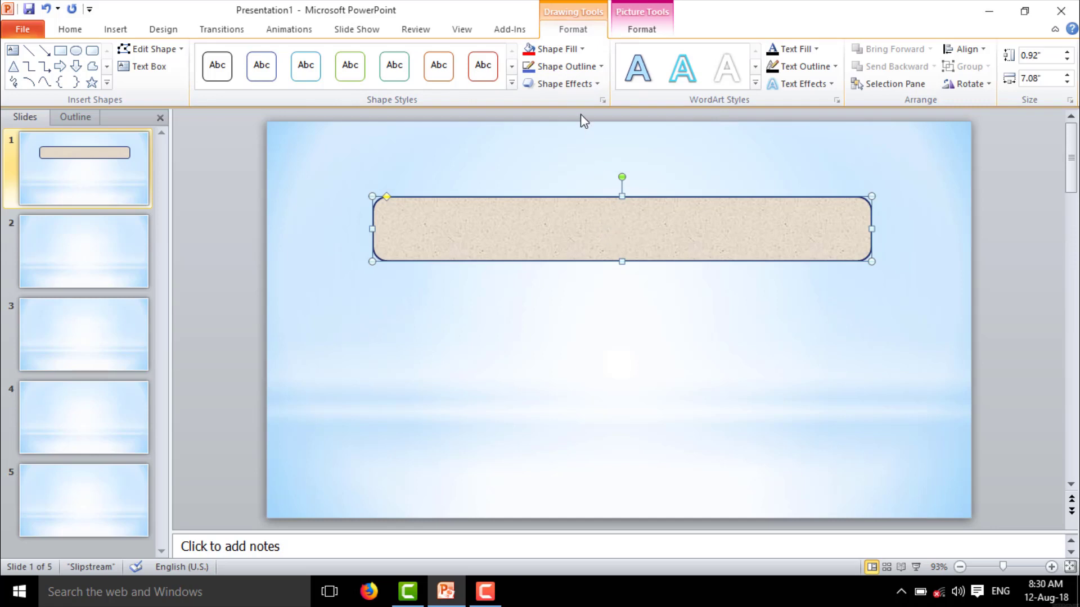
# - Apply a 3-D preset to the textured bar
pyautogui.click(583, 85)
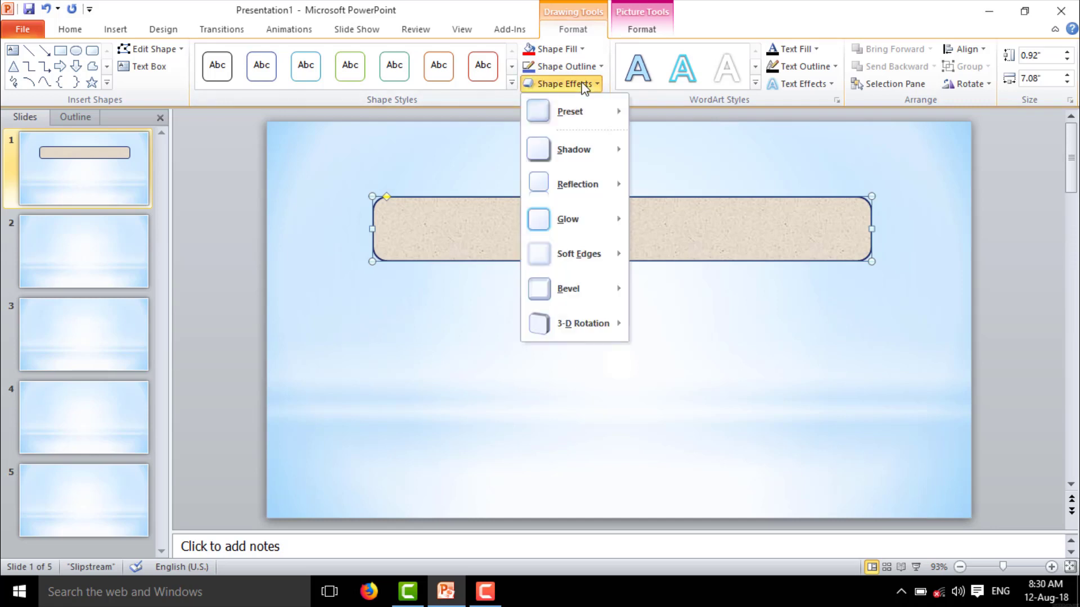
pyautogui.moveTo(589, 110)
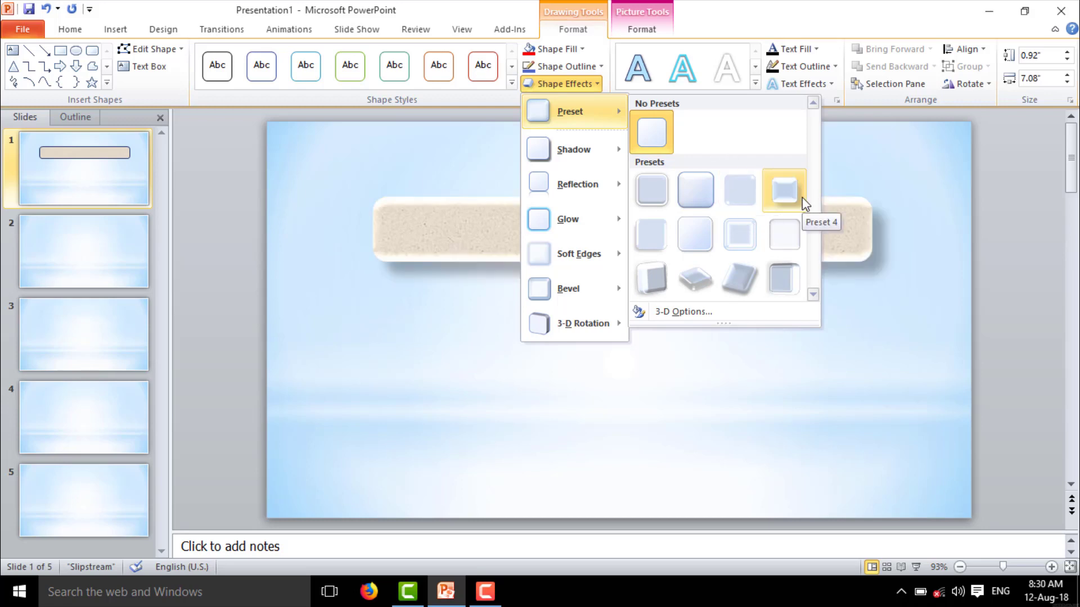
pyautogui.click(740, 274)
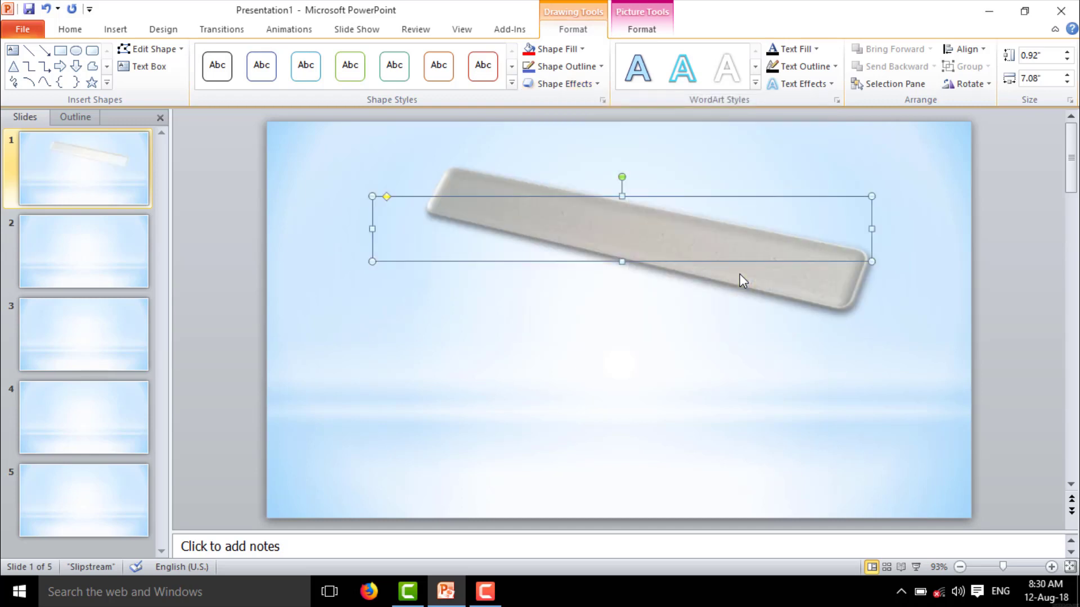
# - Add a Half Reflection, touching, to the bar
pyautogui.click(596, 84)
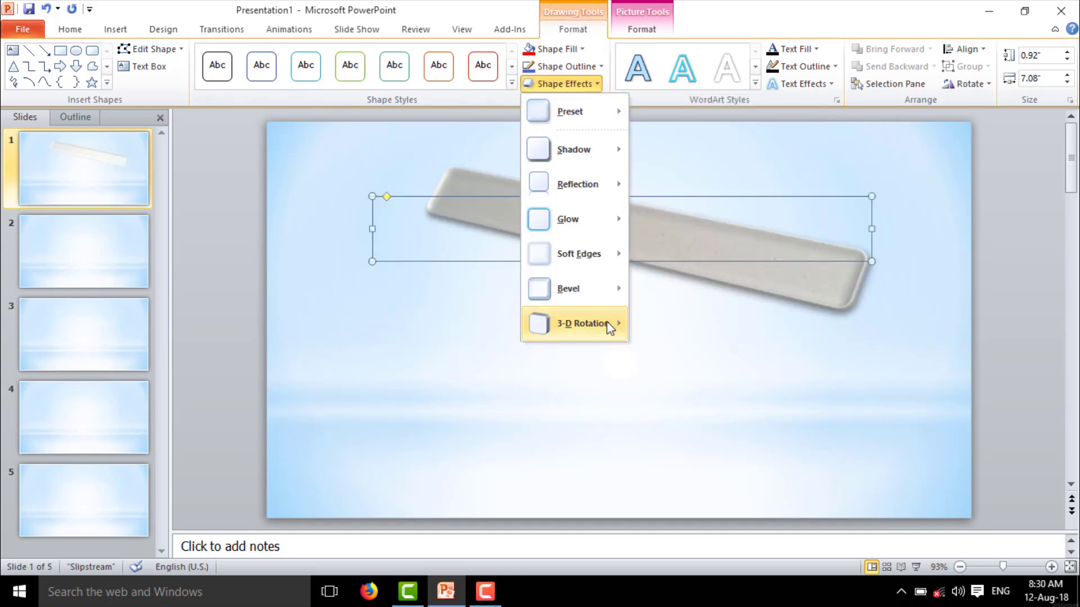
pyautogui.moveTo(609, 322)
pyautogui.moveTo(601, 150)
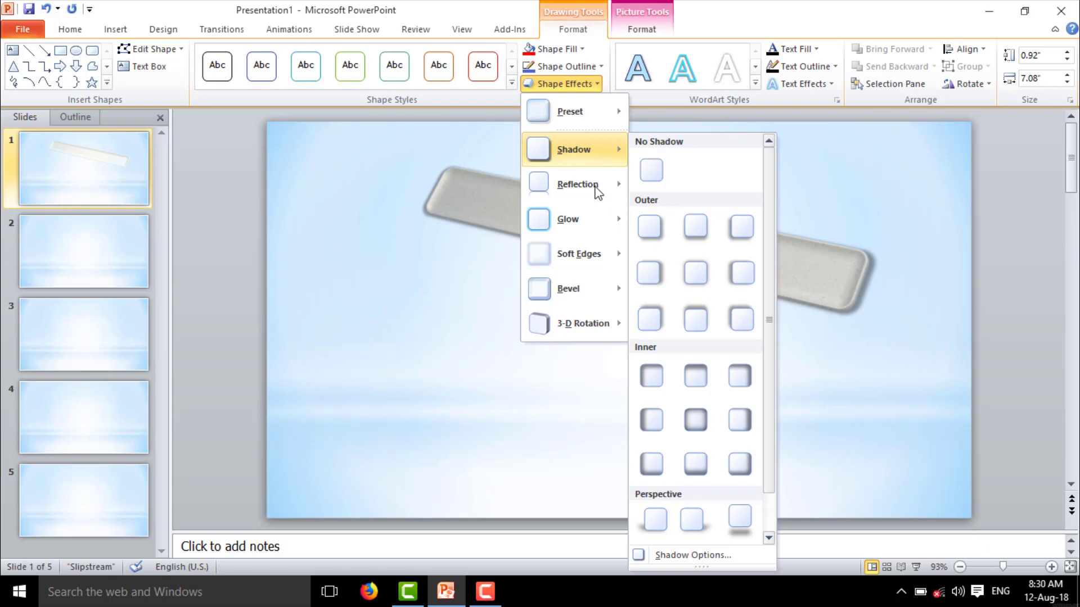
pyautogui.moveTo(597, 188)
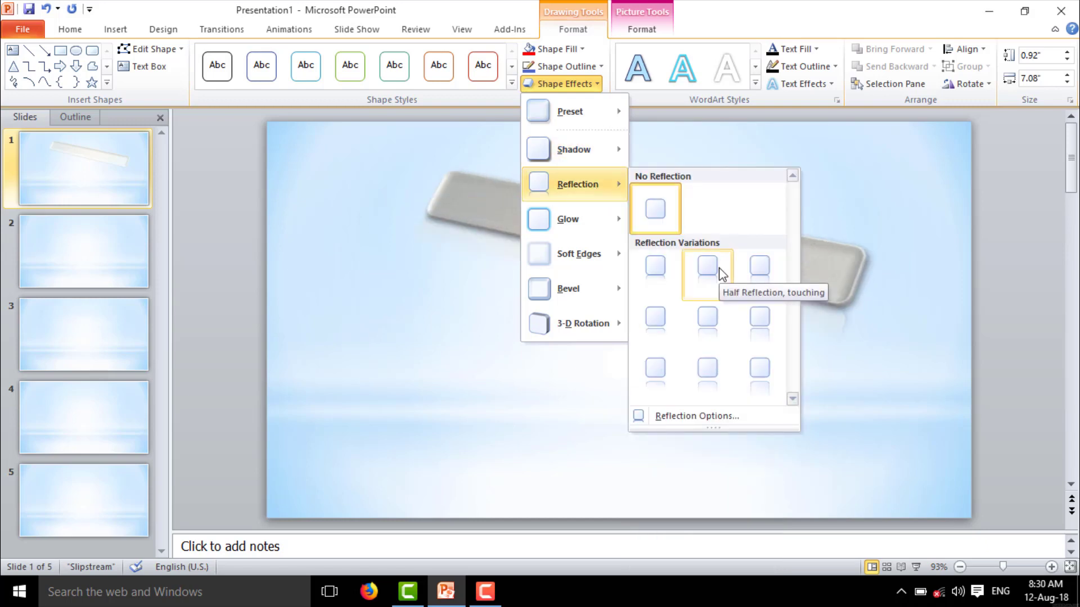
pyautogui.click(698, 281)
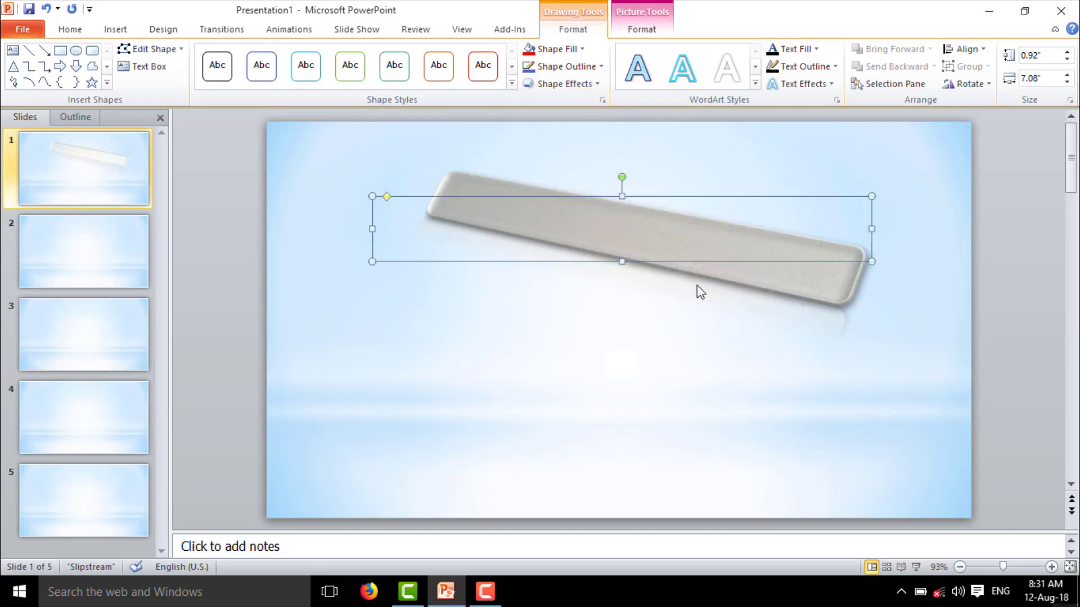
# - Set the bar's preset back to No Presets so it stays flat
pyautogui.click(561, 84)
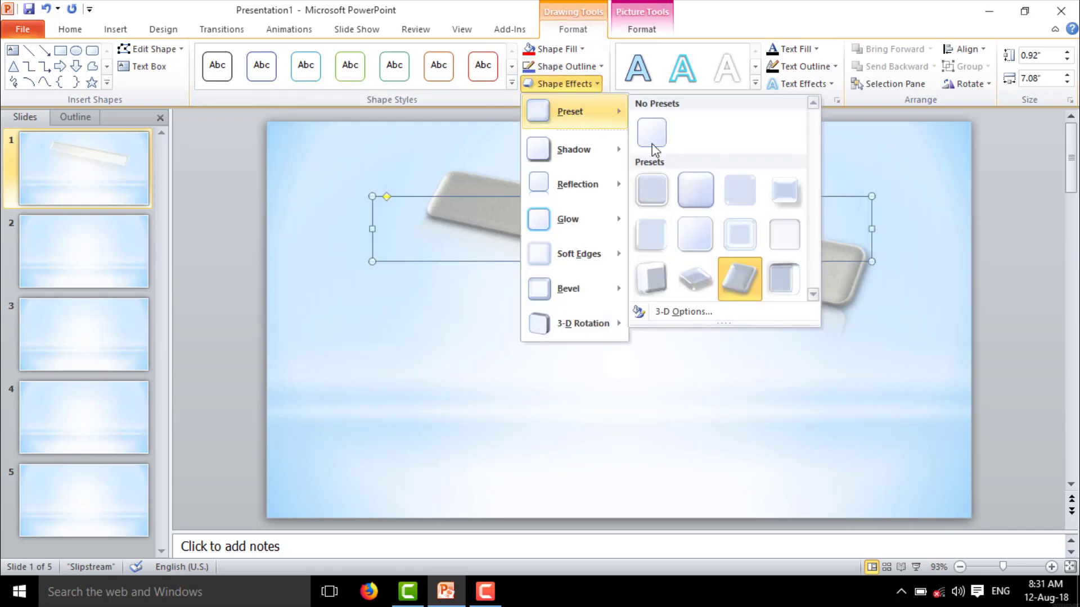
pyautogui.click(658, 141)
pyautogui.click(658, 346)
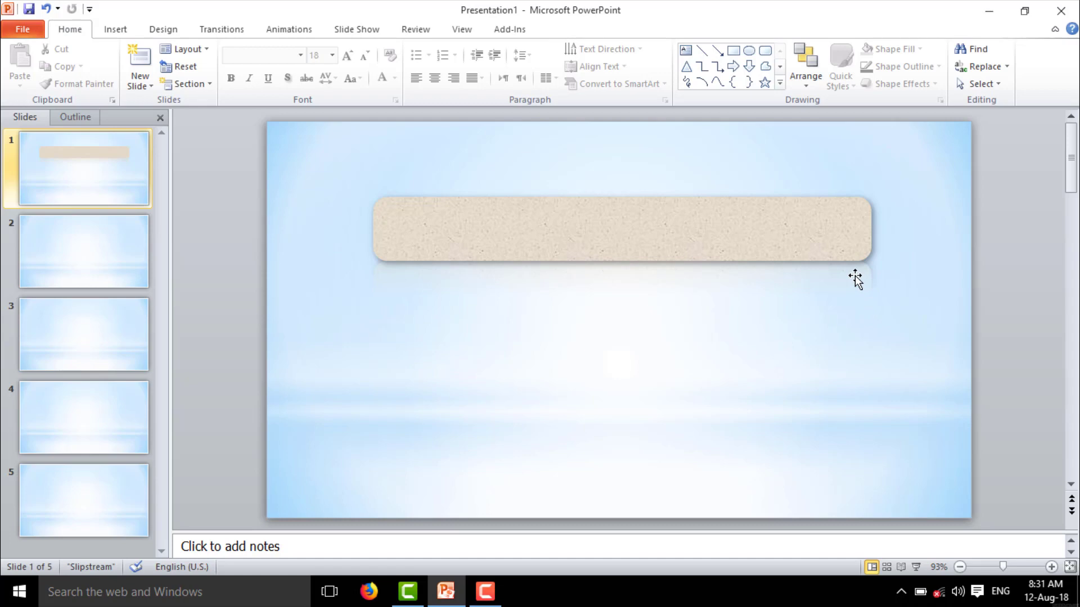
# - Reselect the bar and browse shape effects without applying a rotation
pyautogui.click(738, 233)
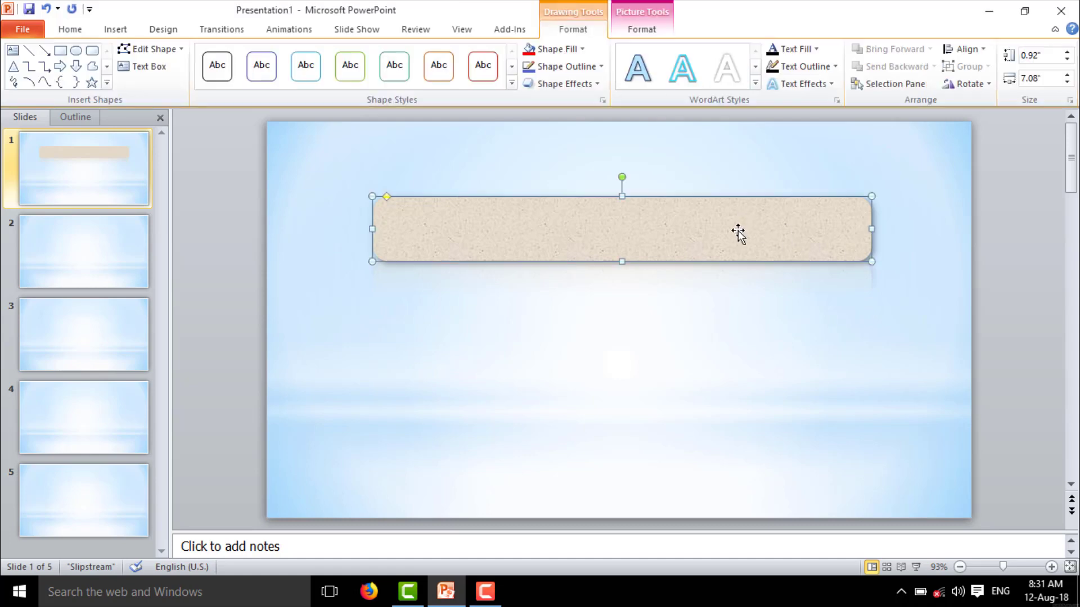
pyautogui.click(802, 366)
pyautogui.click(726, 246)
pyautogui.click(582, 85)
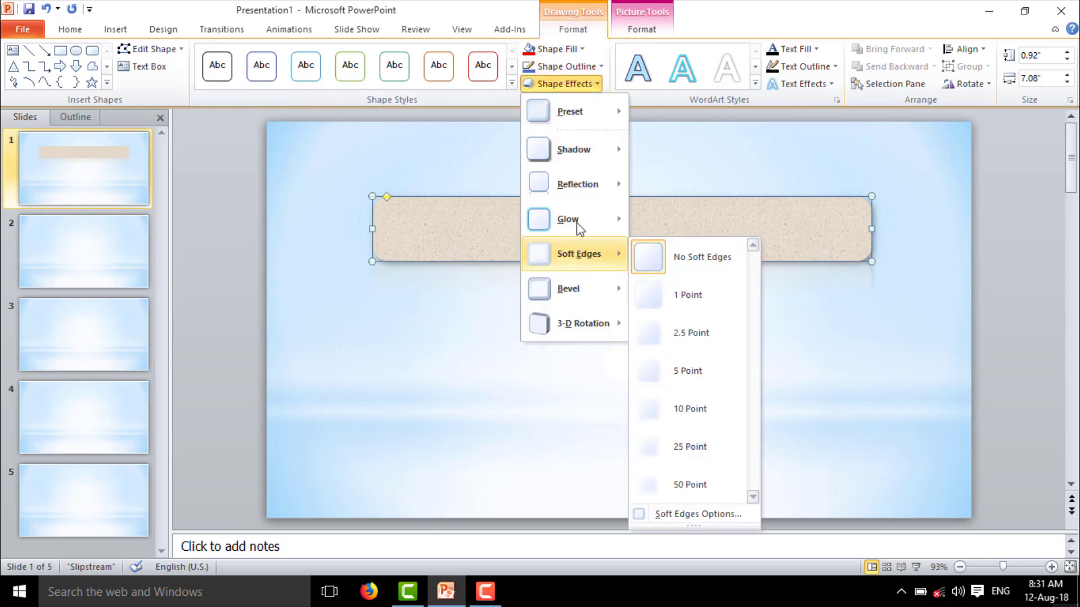
pyautogui.moveTo(579, 223)
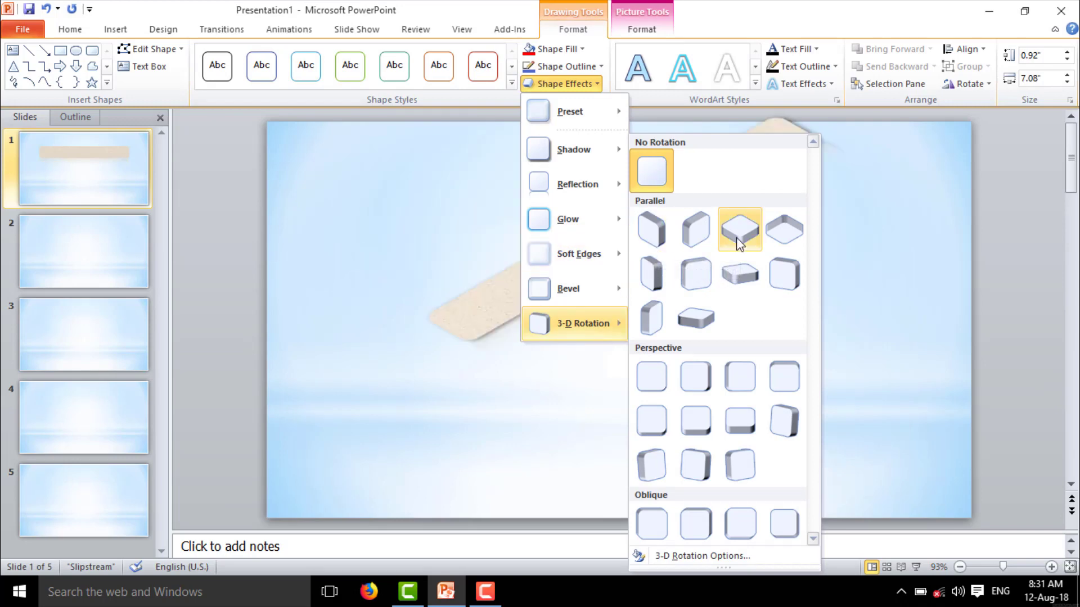
pyautogui.click(436, 406)
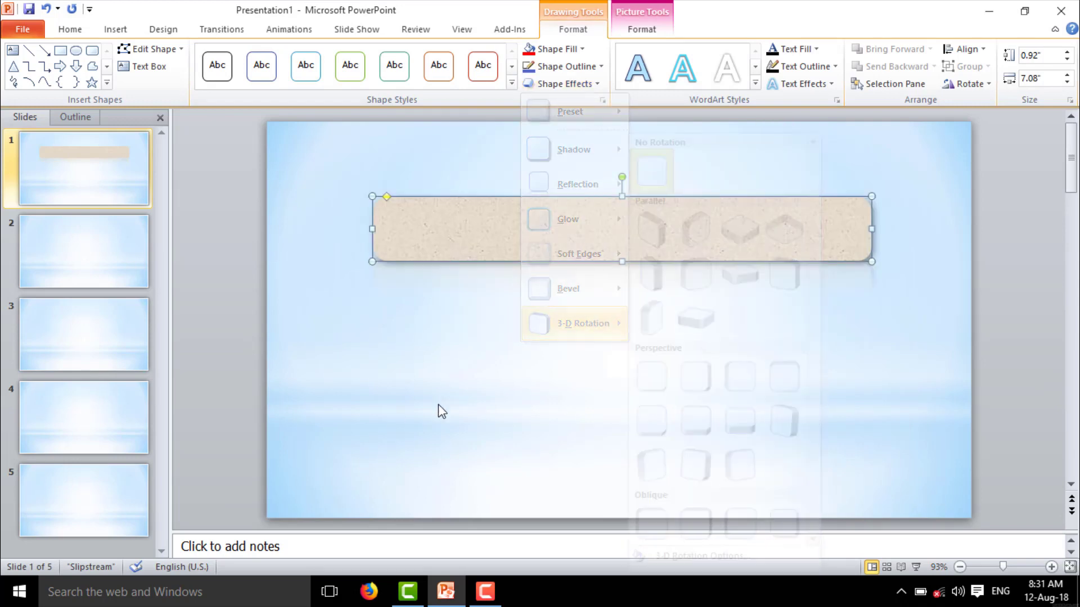
pyautogui.click(494, 416)
# - Use Edit Text to type 'MK MEDIA TECH INFO' inside the bar
pyautogui.click(568, 256)
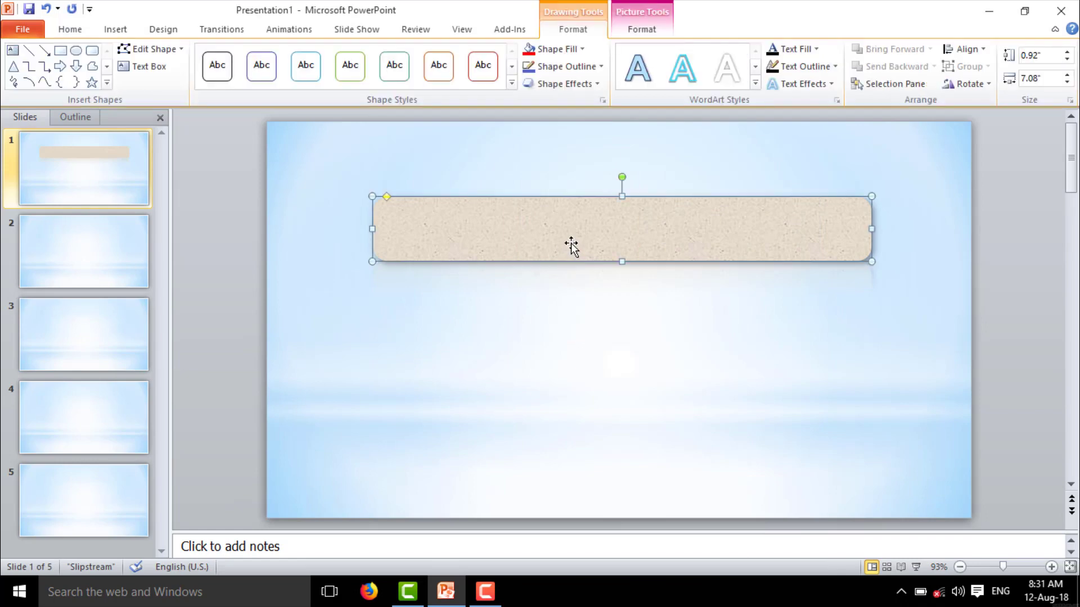
pyautogui.rightClick(571, 235)
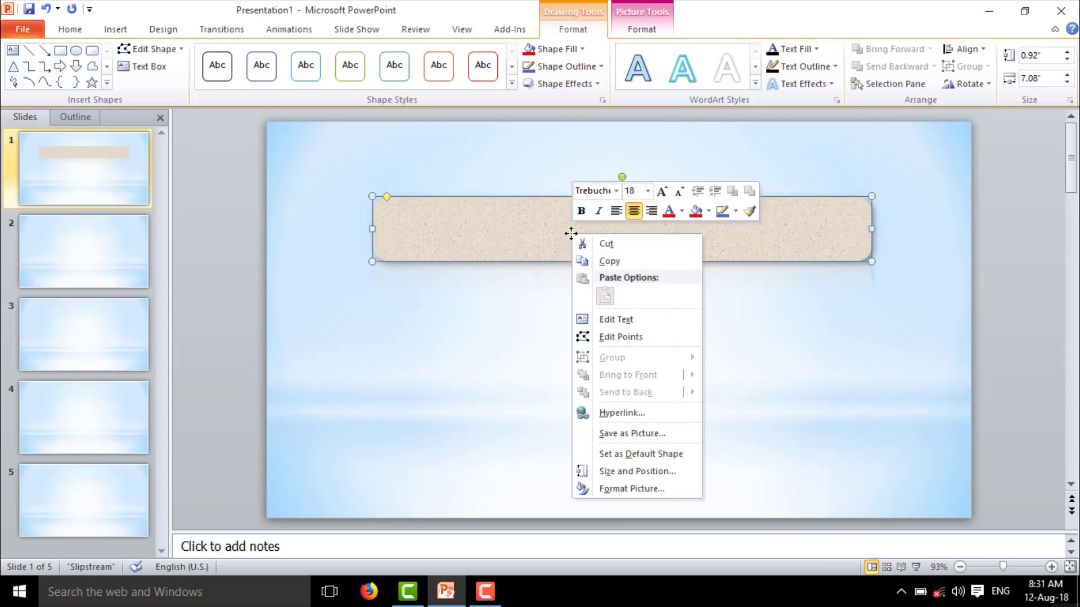
pyautogui.click(553, 234)
pyautogui.rightClick(635, 224)
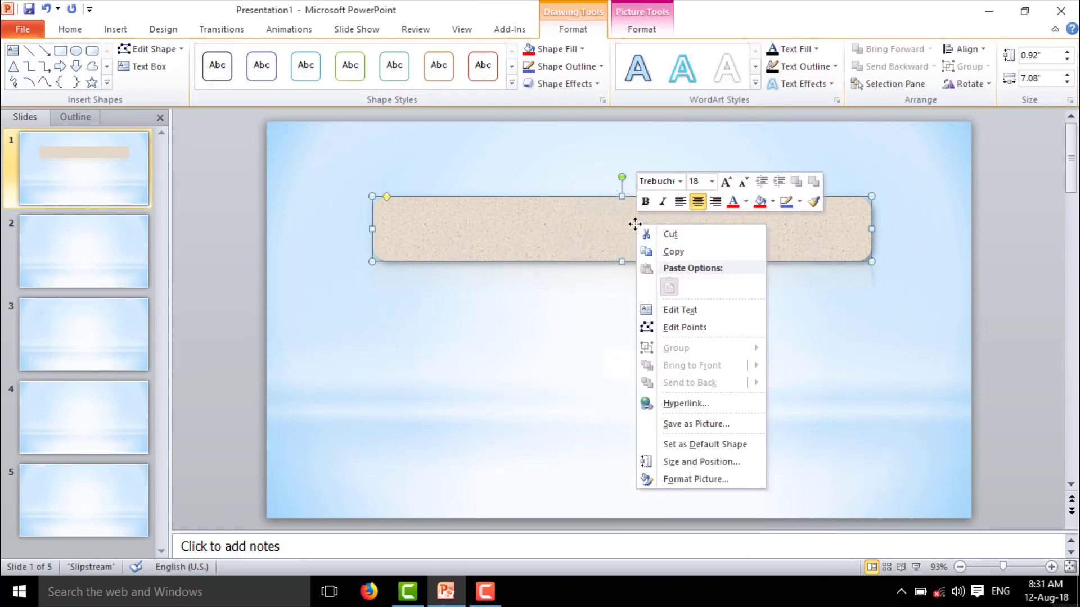
pyautogui.click(705, 312)
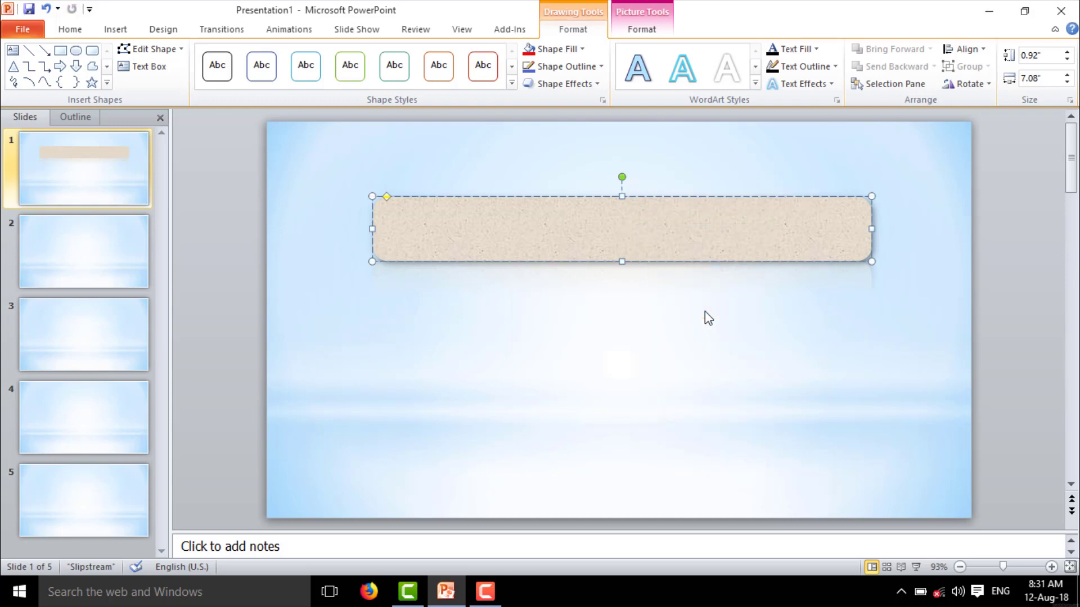
pyautogui.write('MK MEDIA')
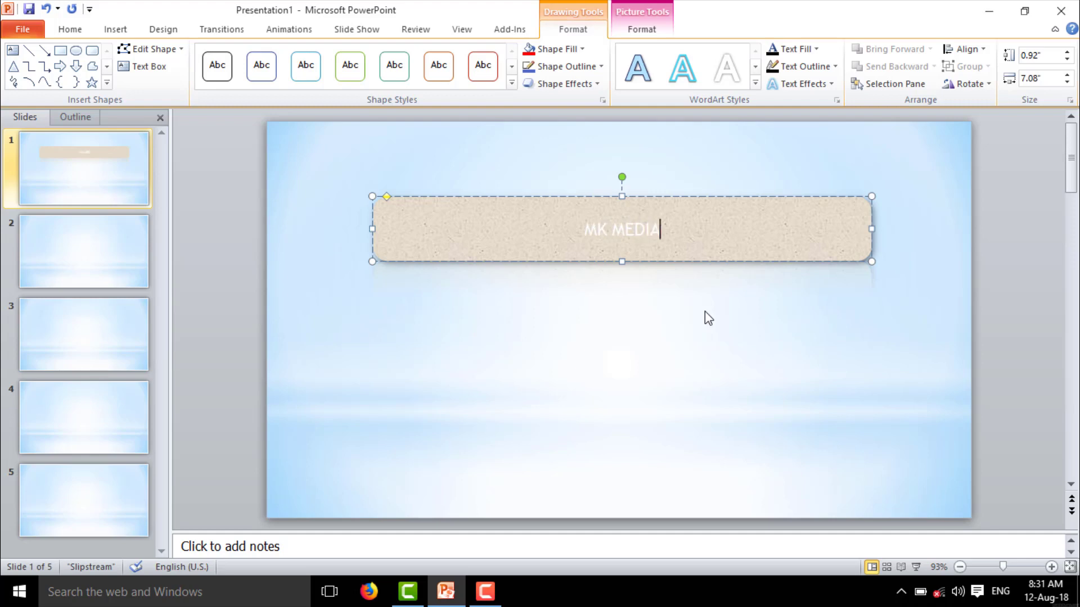
pyautogui.write(' TE C')
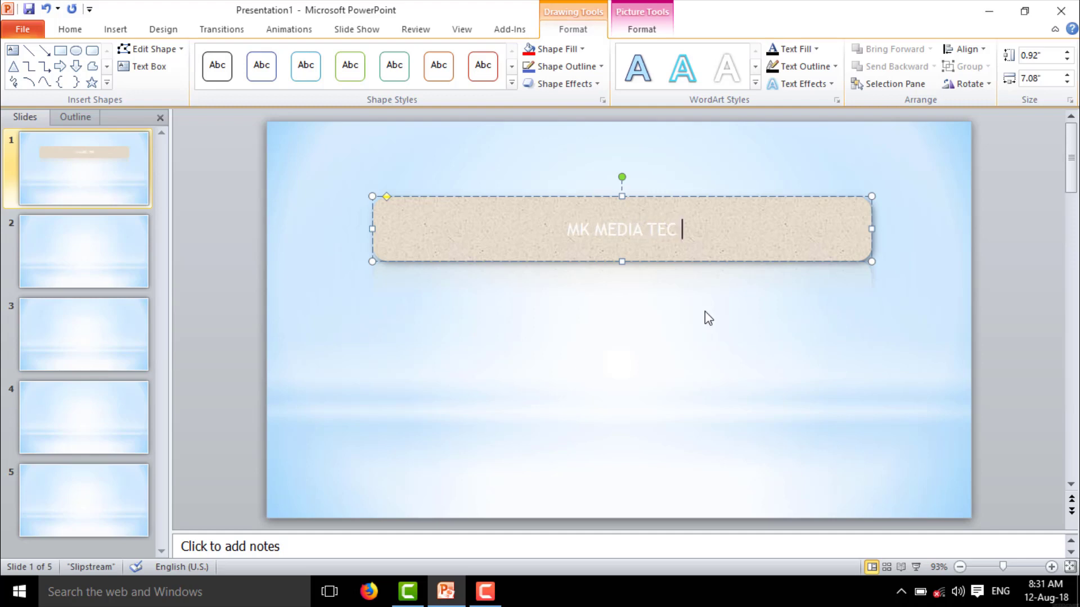
pyautogui.write('H INFO')
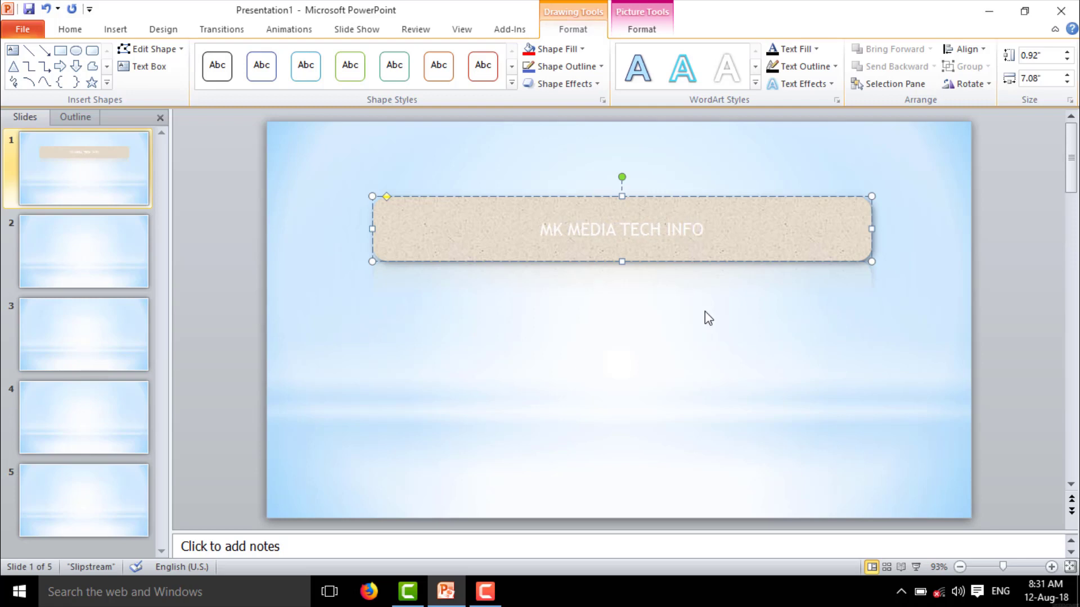
# - Enlarge the title text three sizes and make it bold, not italic
pyautogui.tripleClick(705, 237)
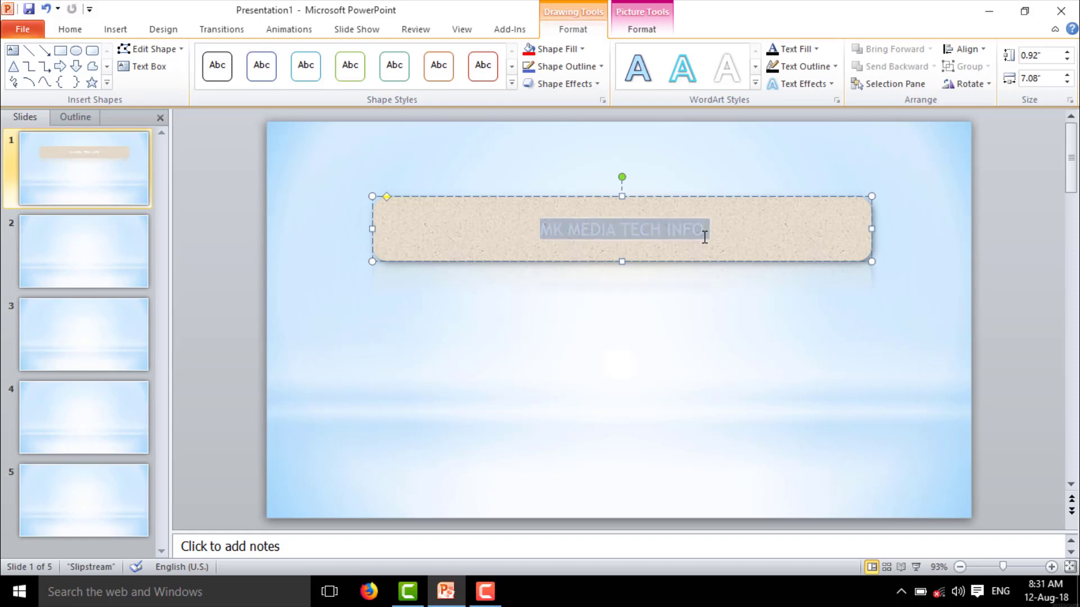
pyautogui.click(77, 31)
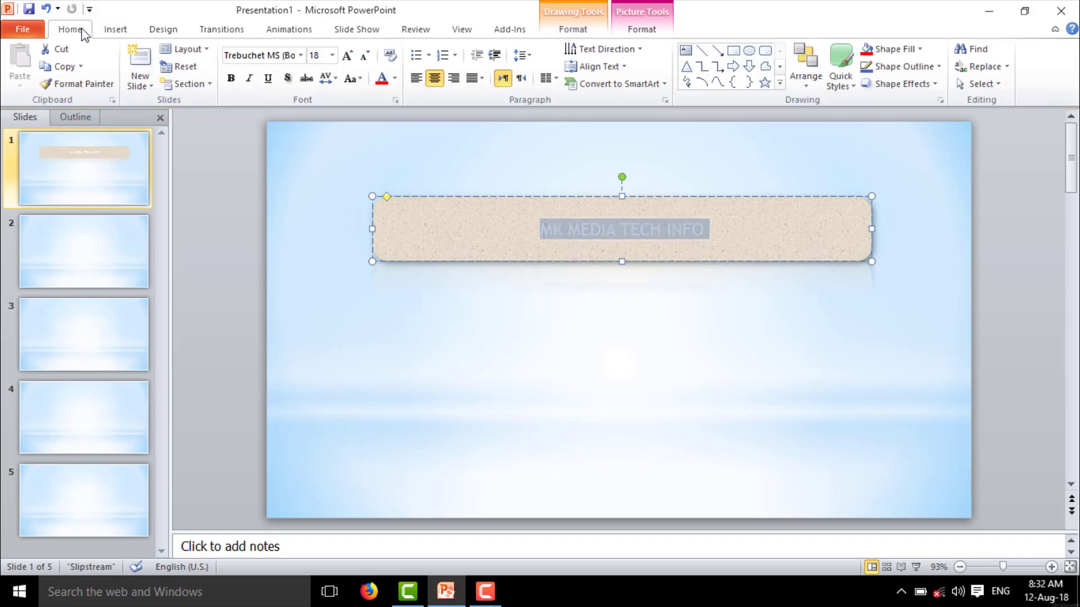
pyautogui.click(347, 56)
pyautogui.click(347, 55)
pyautogui.click(347, 55)
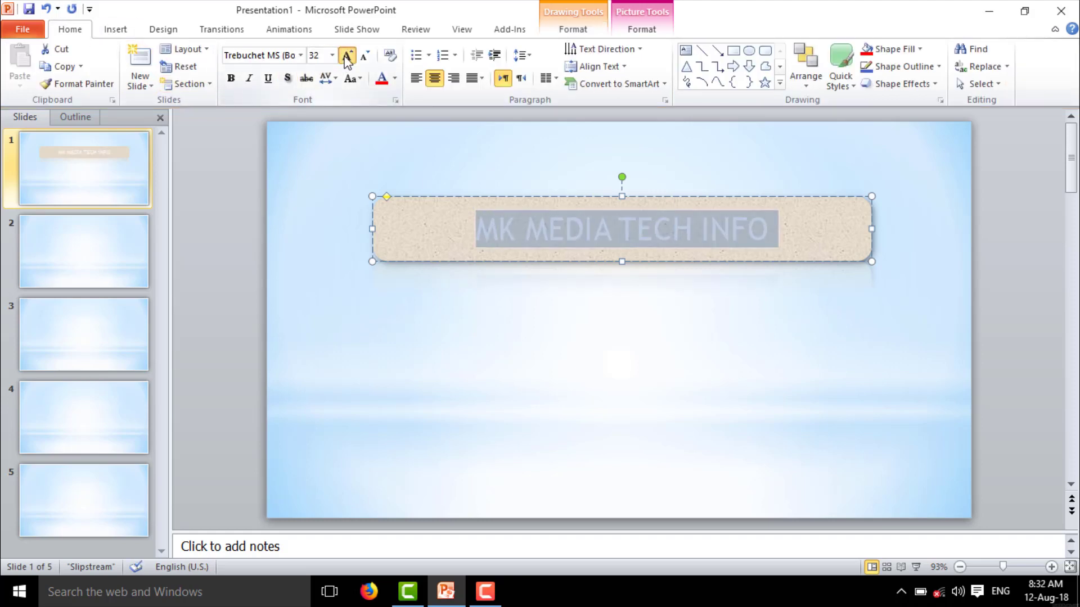
pyautogui.click(347, 56)
pyautogui.click(347, 55)
pyautogui.click(347, 56)
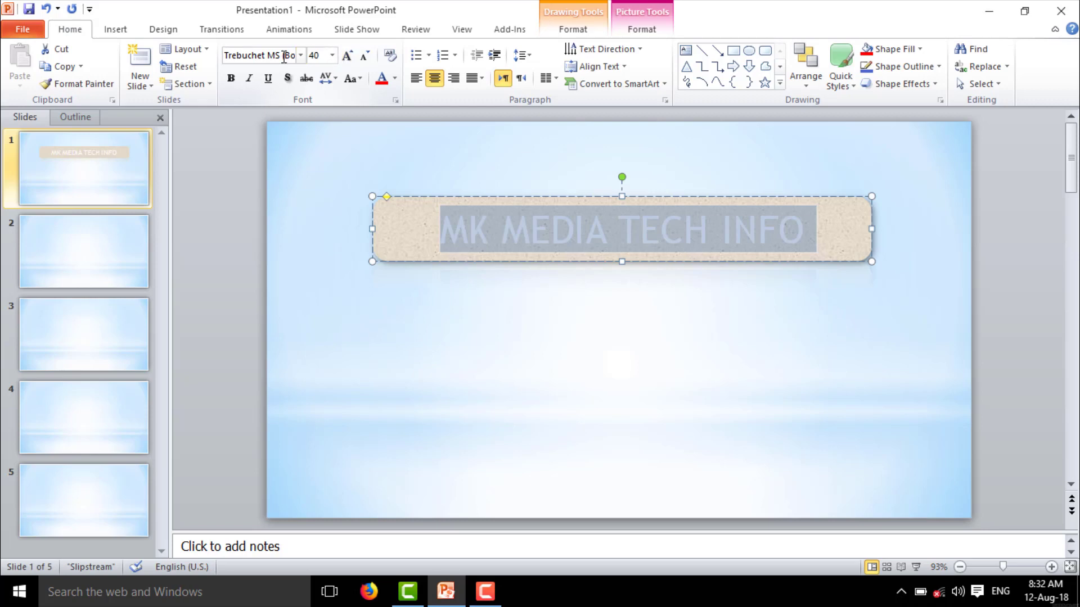
pyautogui.click(231, 78)
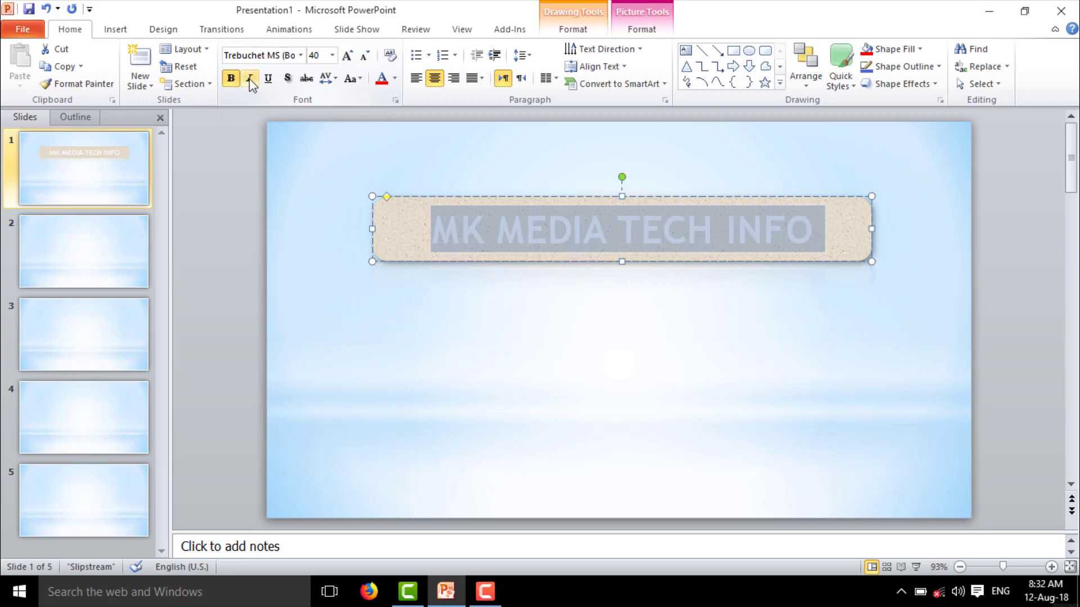
pyautogui.click(251, 79)
pyautogui.click(251, 79)
# - Set the title font to Century Gothic and colour it dark blue
pyautogui.click(241, 59)
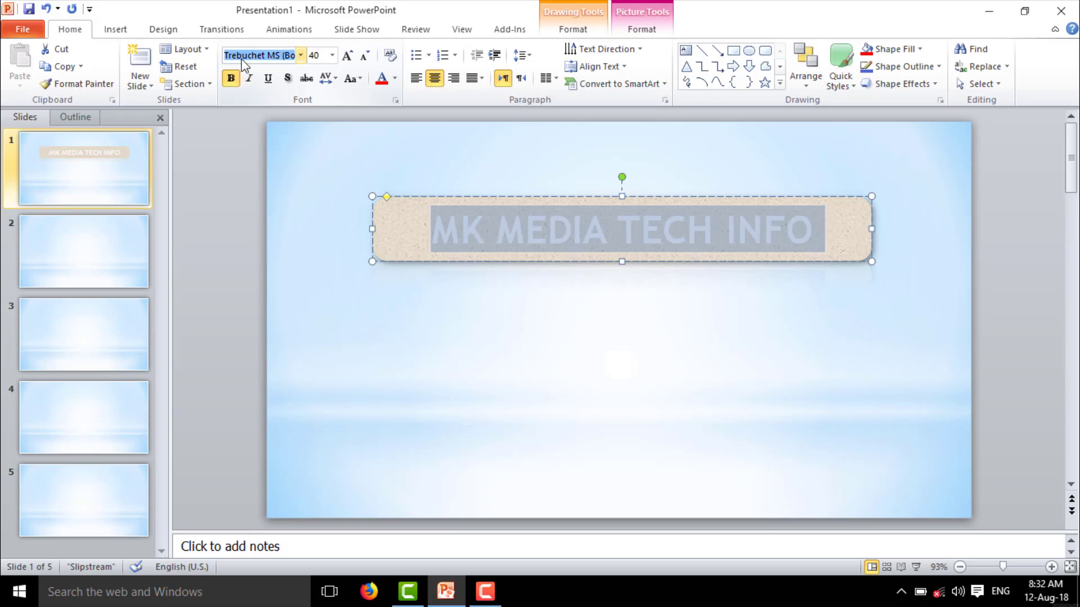
pyautogui.write('C')
pyautogui.write('y Gothic')
pyautogui.press('Return')
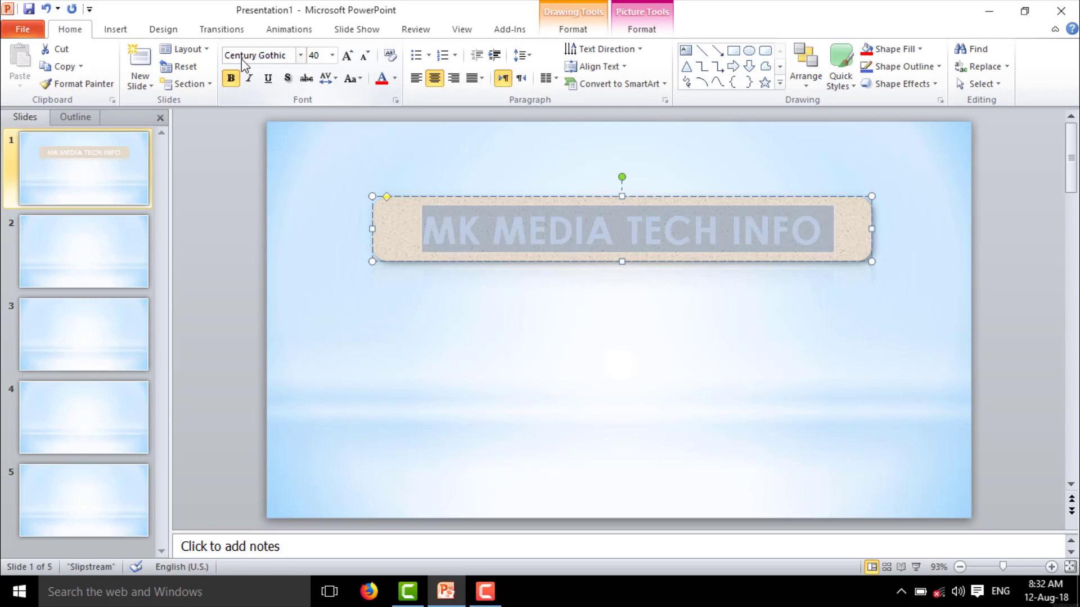
pyautogui.click(395, 78)
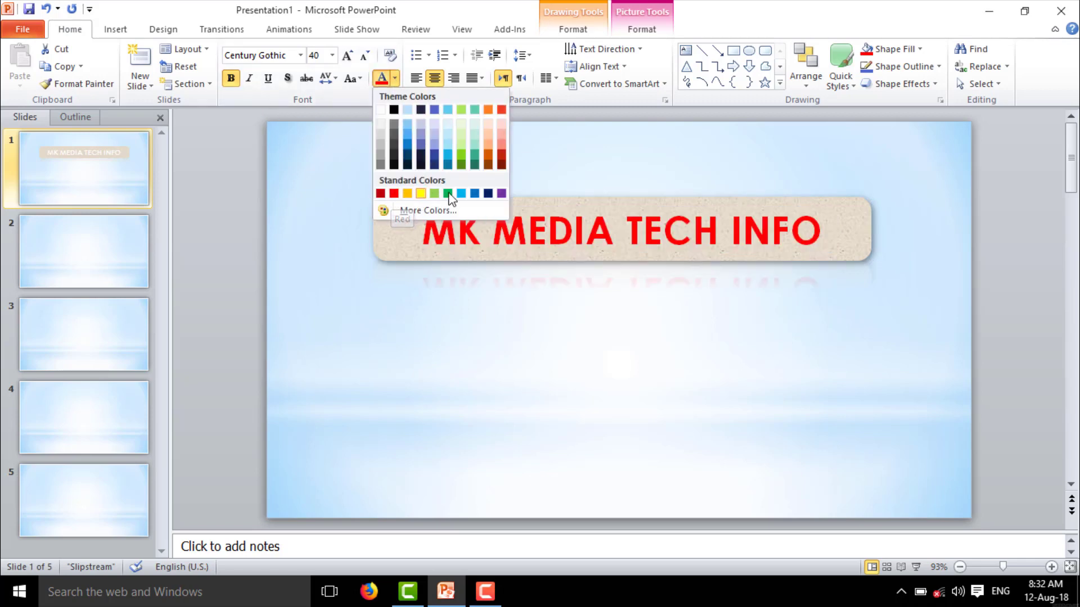
pyautogui.click(488, 194)
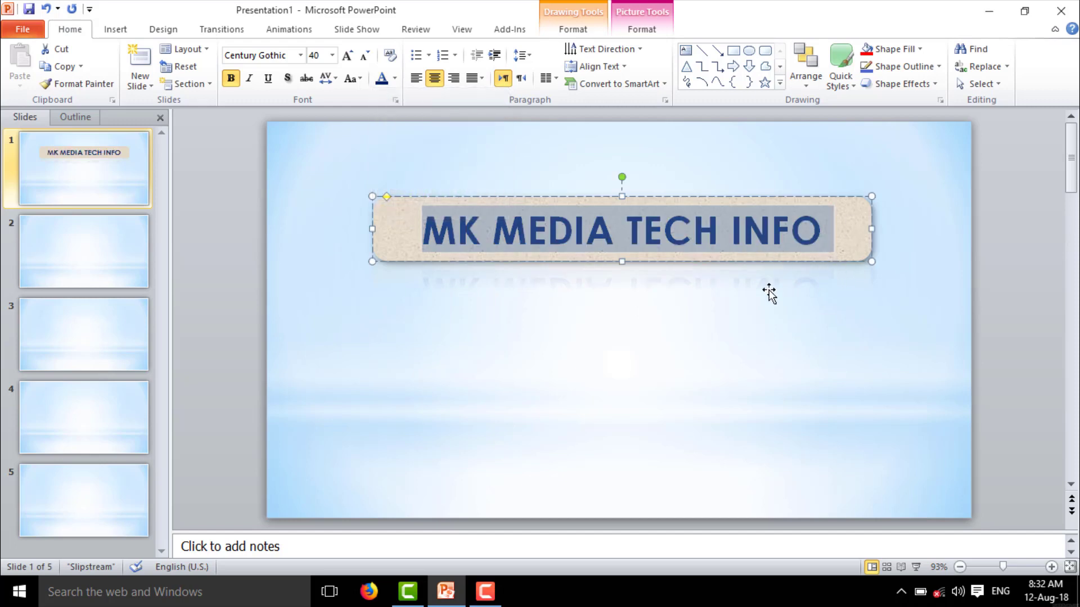
pyautogui.press('Escape')
# - Drag the title banner upward nearer the top edge of slide 1
pyautogui.doubleClick(592, 205)
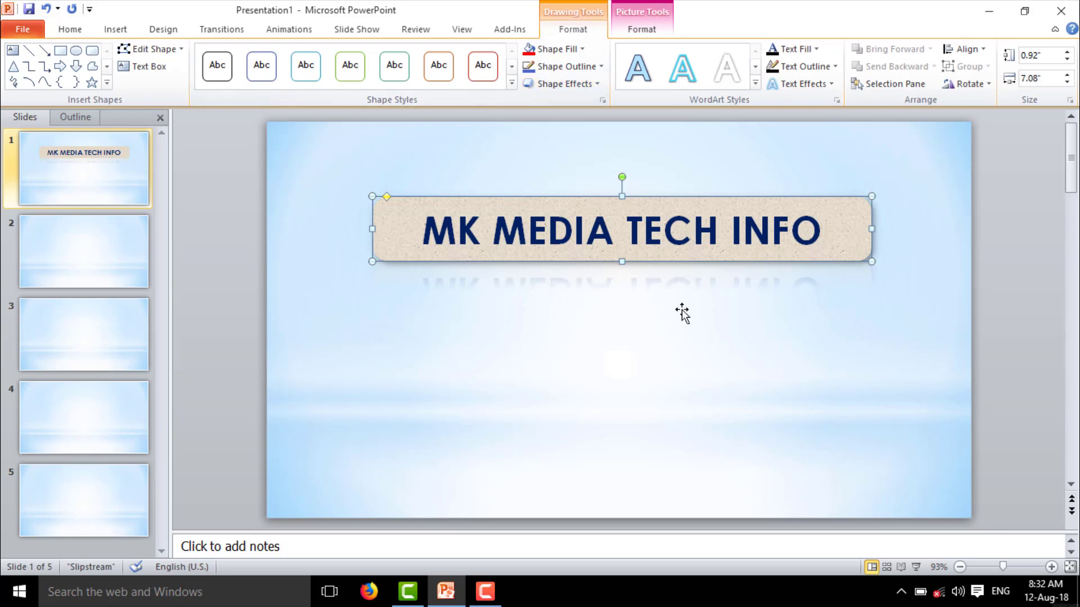
pyautogui.moveTo(673, 198); pyautogui.dragTo(662, 149)
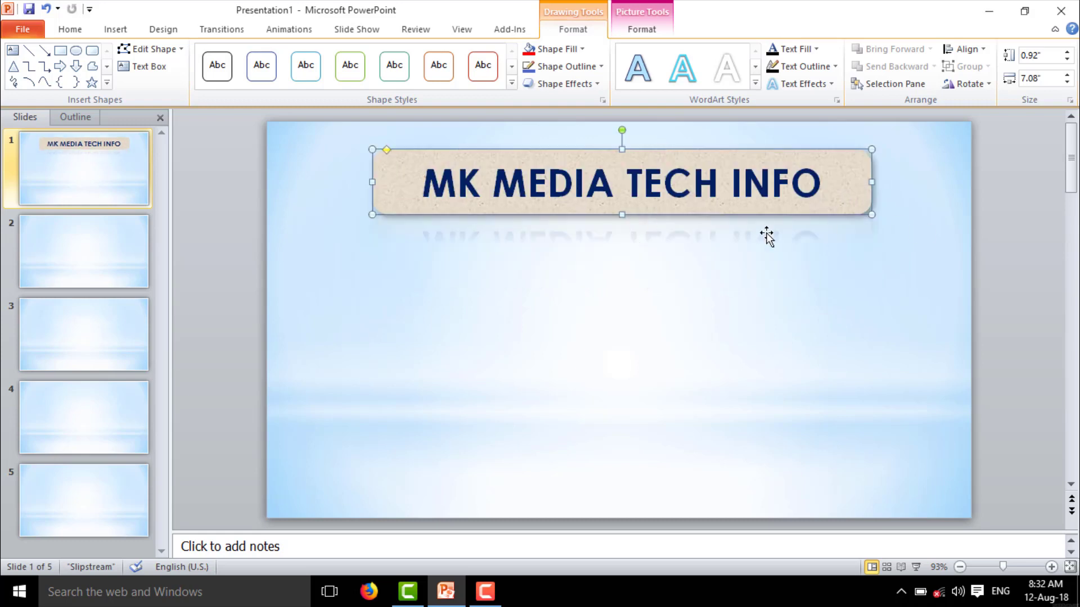
pyautogui.click(556, 341)
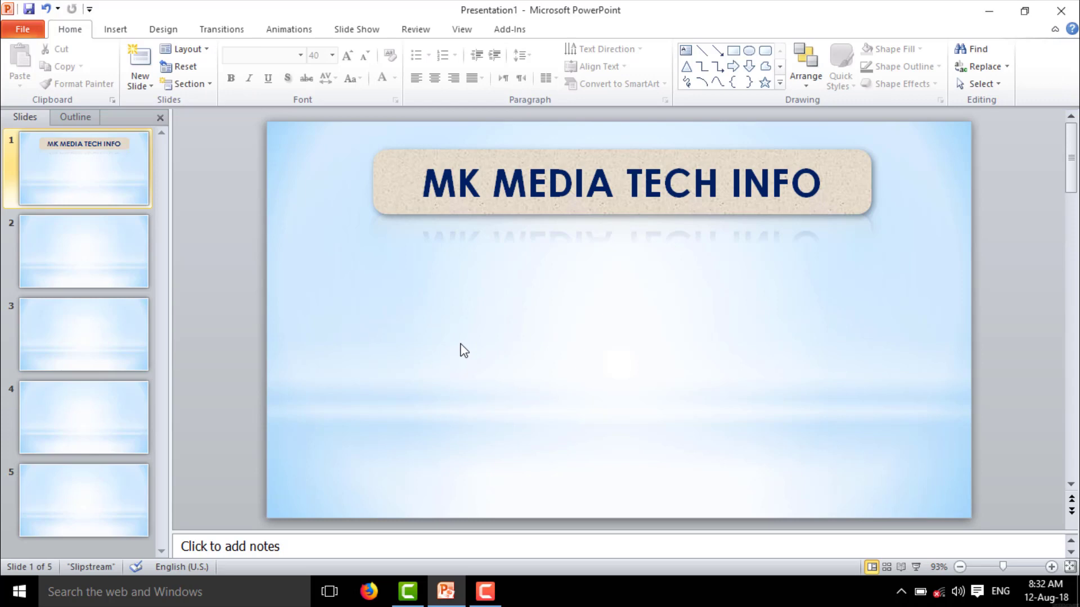
pyautogui.click(549, 157)
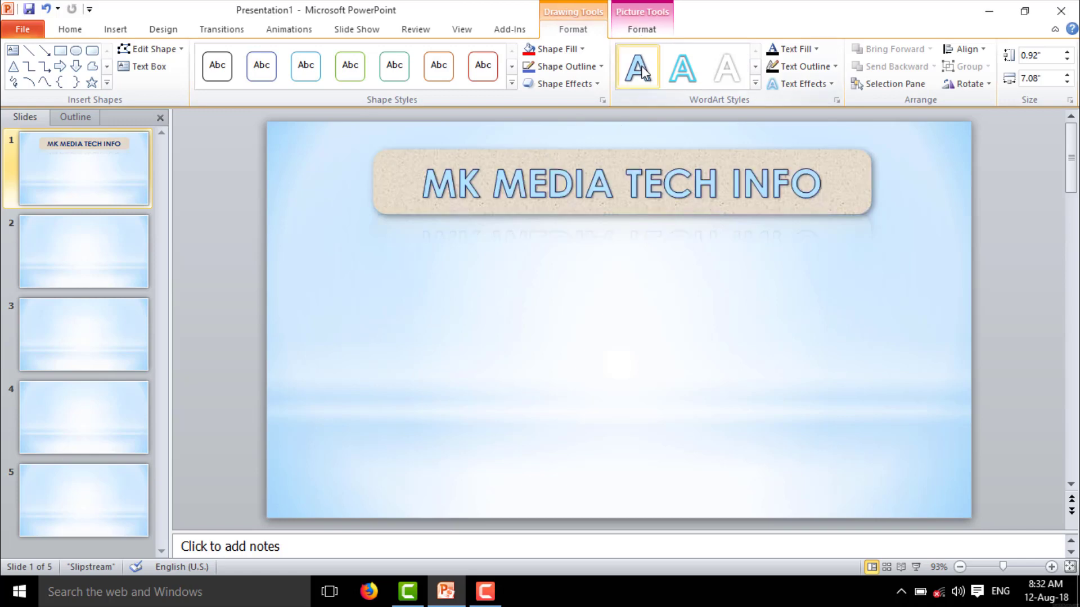
pyautogui.click(617, 186)
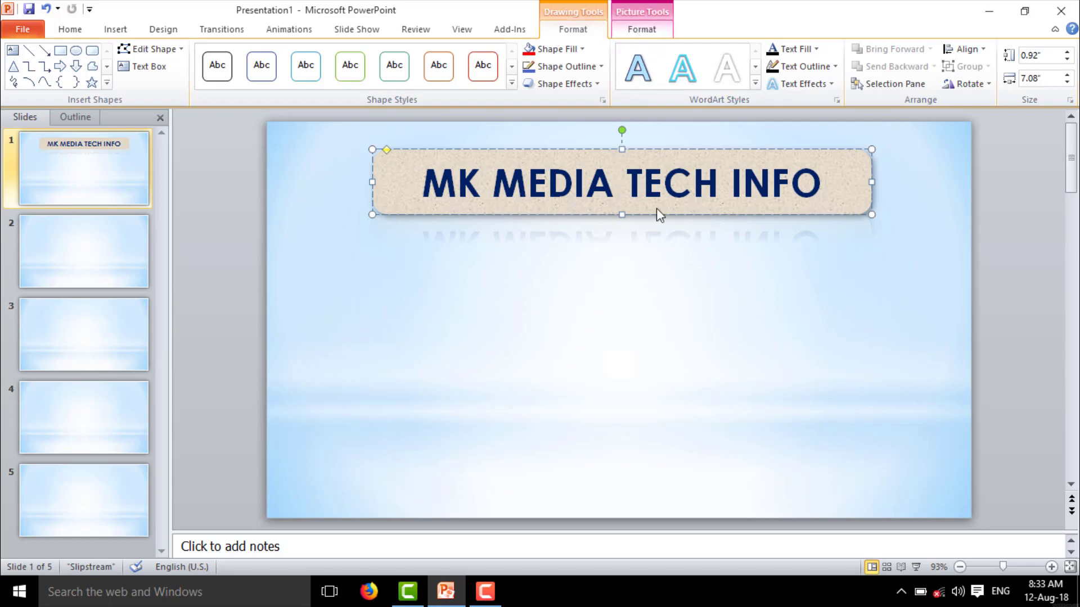
# - Narrow the banner to 6.58 inches, re-centre it, and give it a dark blue border
pyautogui.click(688, 339)
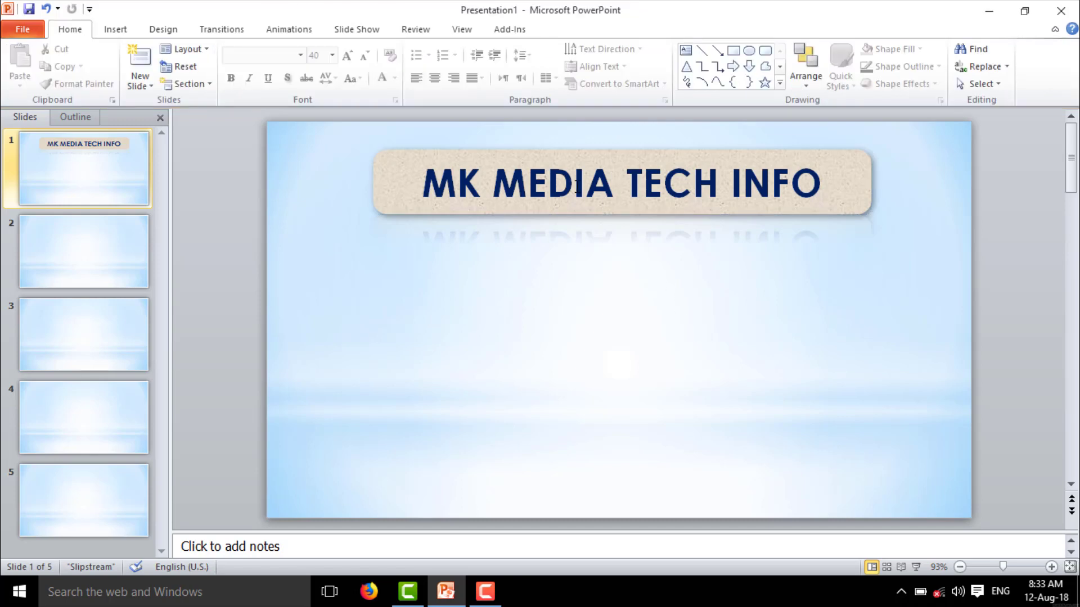
pyautogui.doubleClick(563, 150)
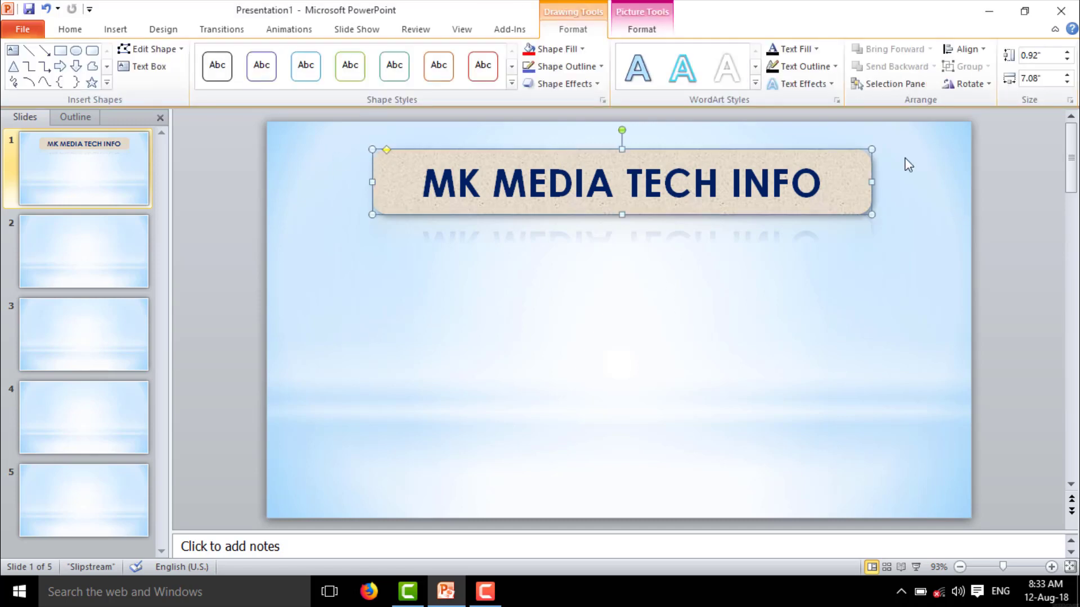
pyautogui.moveTo(873, 184); pyautogui.dragTo(836, 184)
pyautogui.moveTo(776, 152)
pyautogui.mouseDown()
pyautogui.moveTo(802, 152)
pyautogui.moveTo(787, 146)
pyautogui.mouseUp()
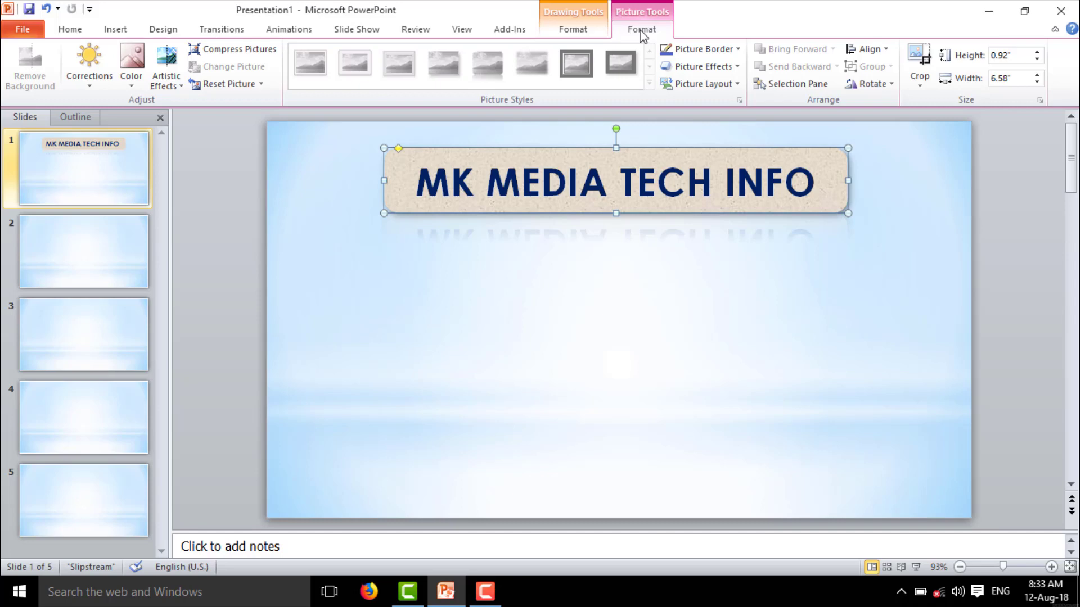
pyautogui.click(720, 52)
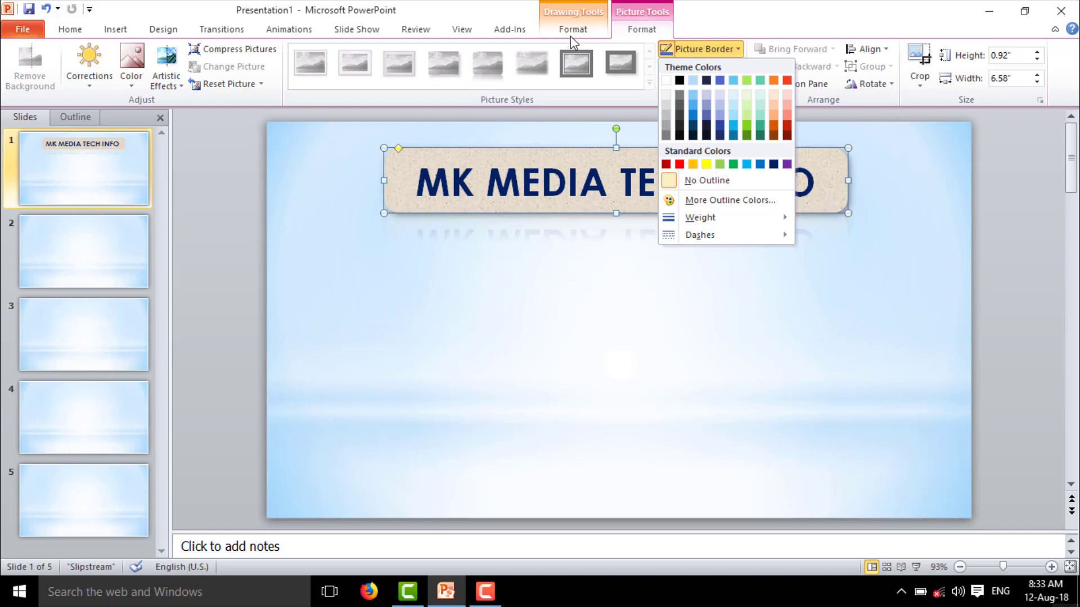
pyautogui.click(695, 126)
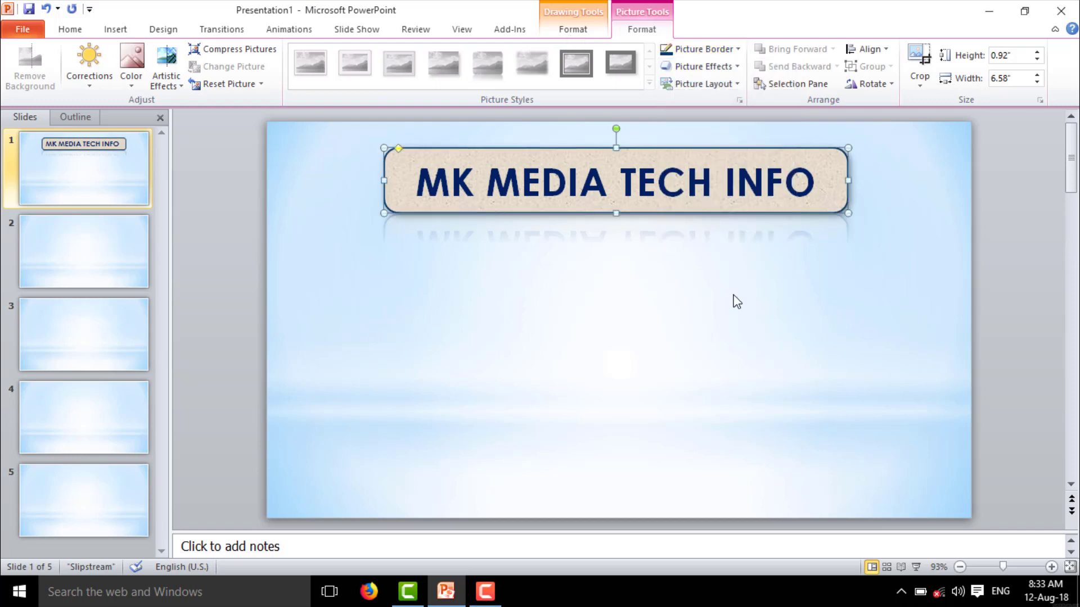
pyautogui.click(717, 69)
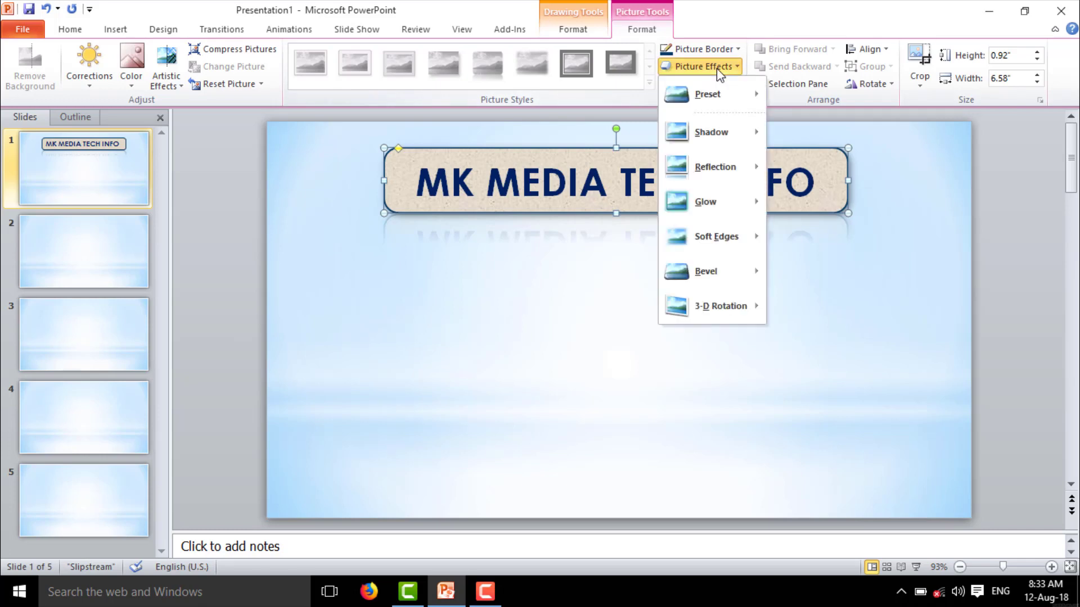
pyautogui.moveTo(720, 132)
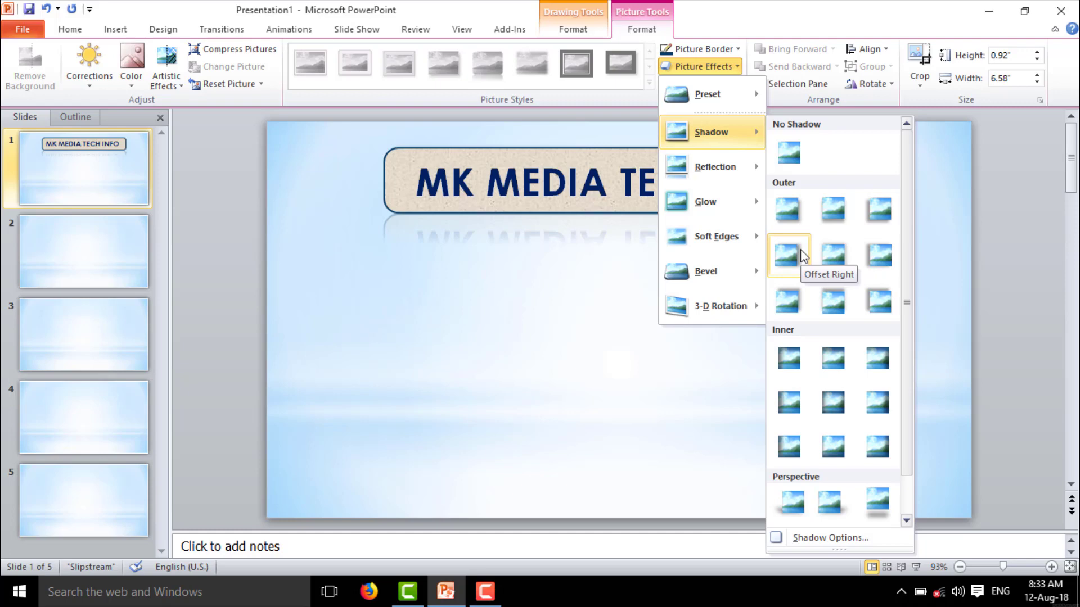
pyautogui.click(626, 172)
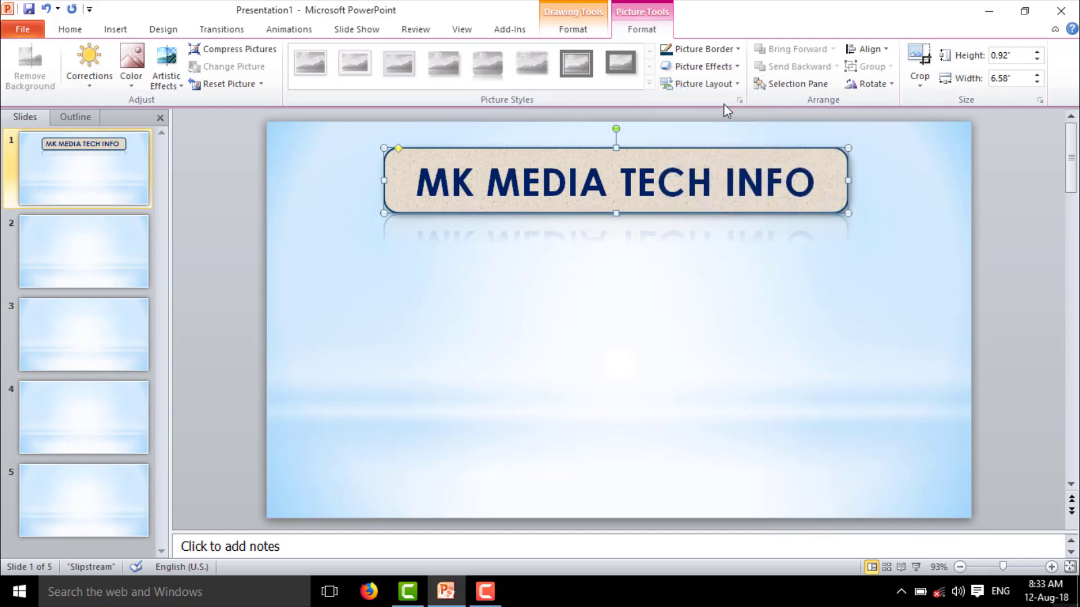
pyautogui.click(713, 83)
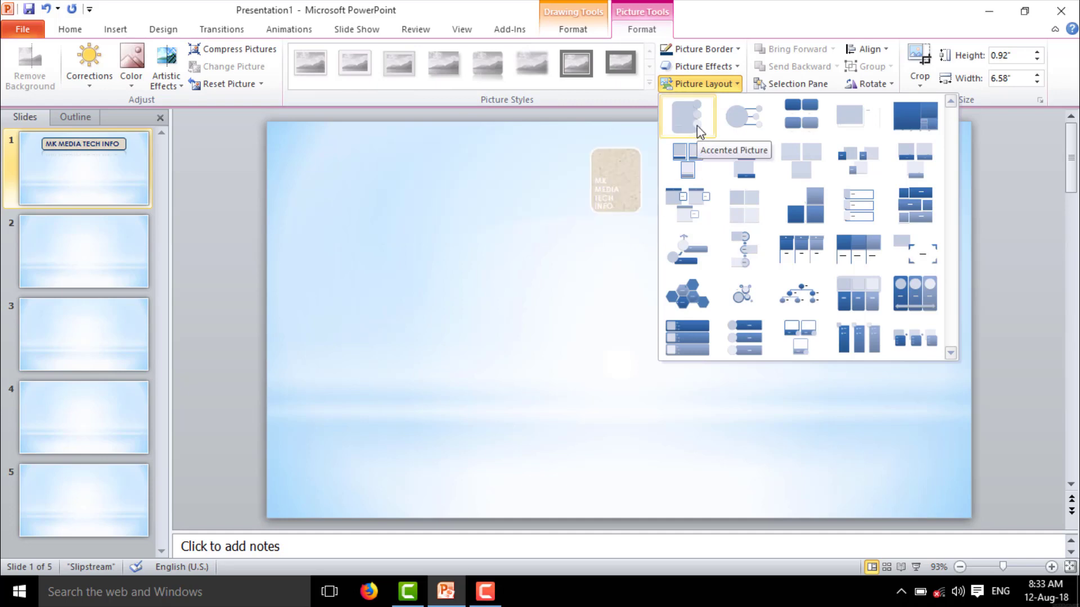
pyautogui.click(467, 308)
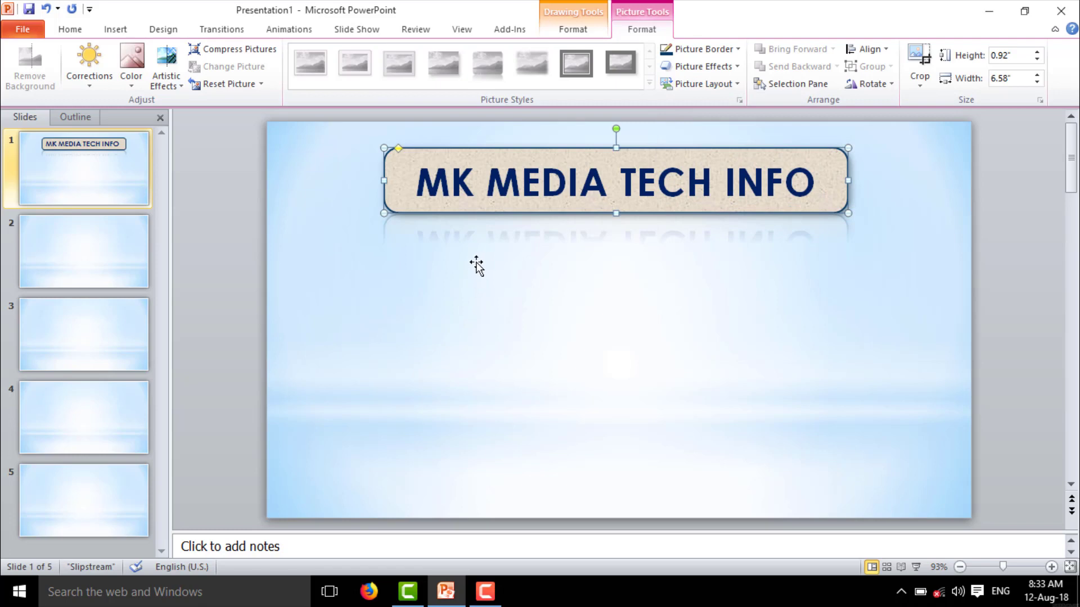
pyautogui.click(554, 156)
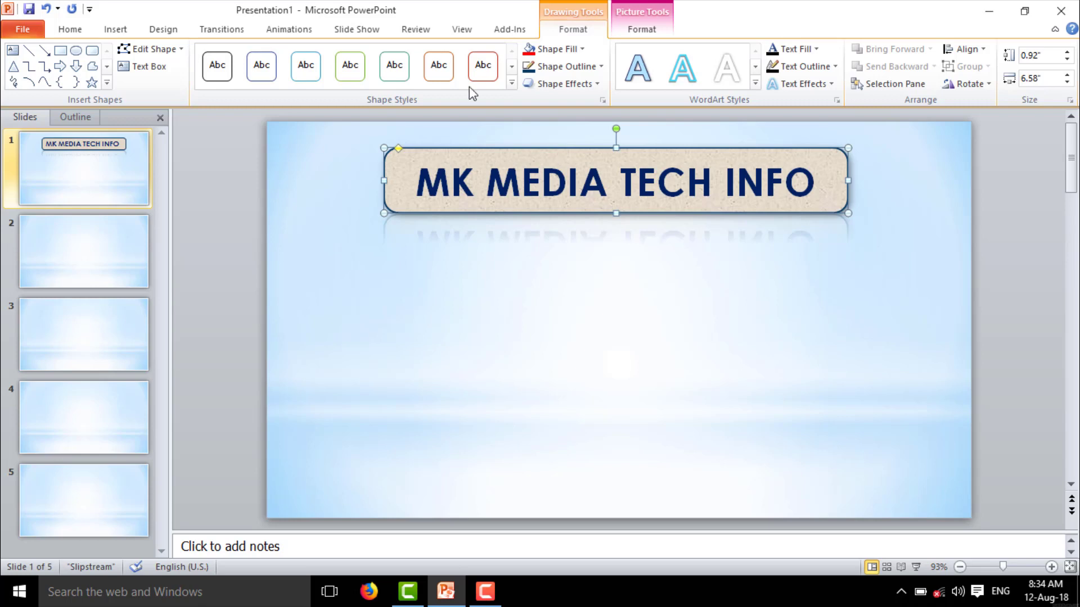
# - Give the title banner a Float In entrance set to Float Down, then preview it in Slide Show
pyautogui.click(276, 29)
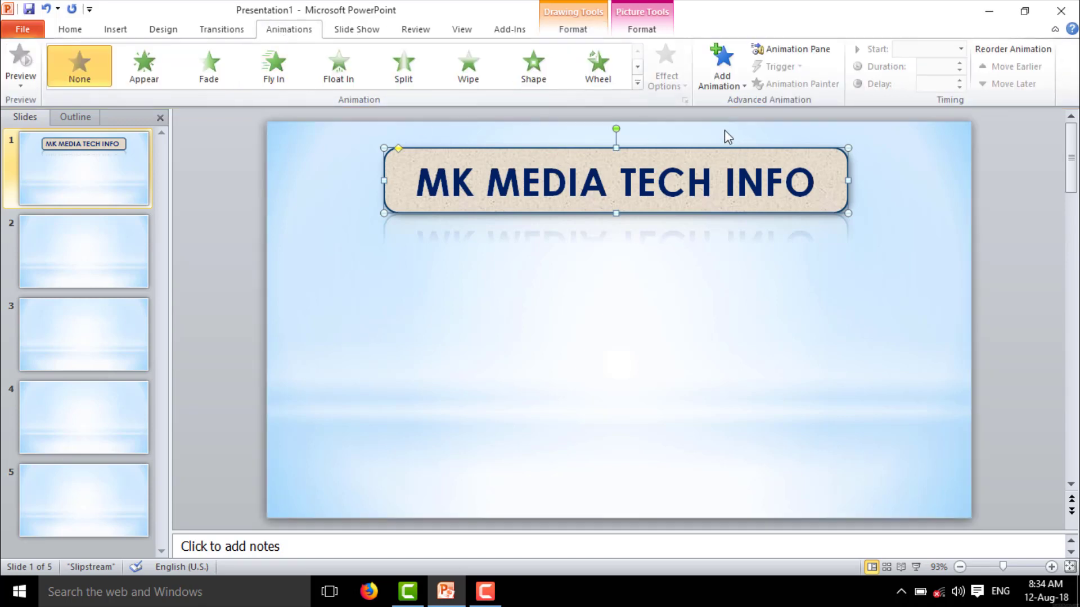
pyautogui.click(729, 82)
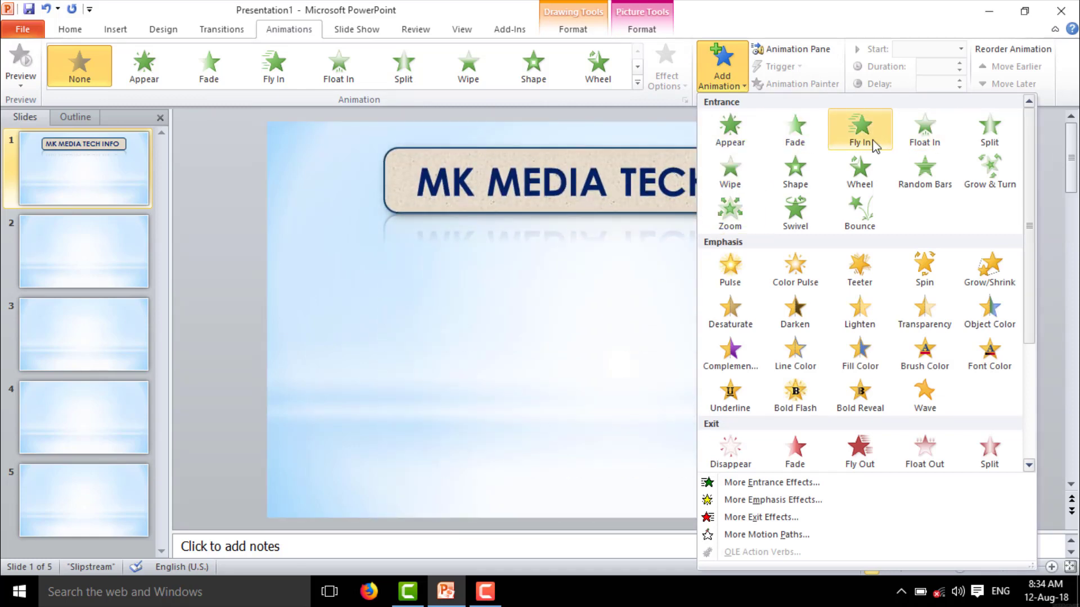
pyautogui.click(925, 135)
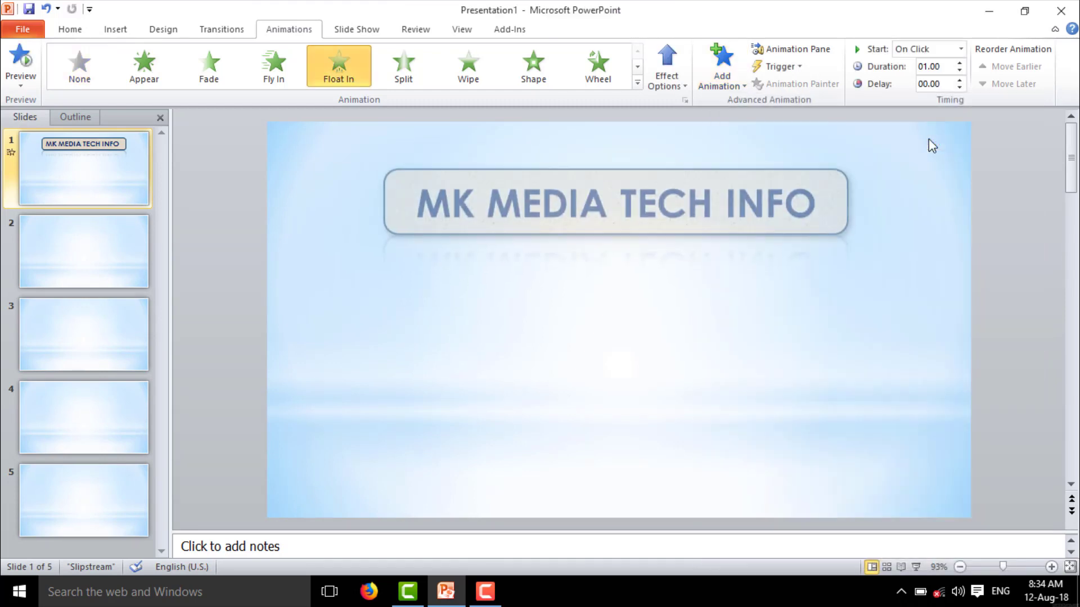
pyautogui.click(673, 80)
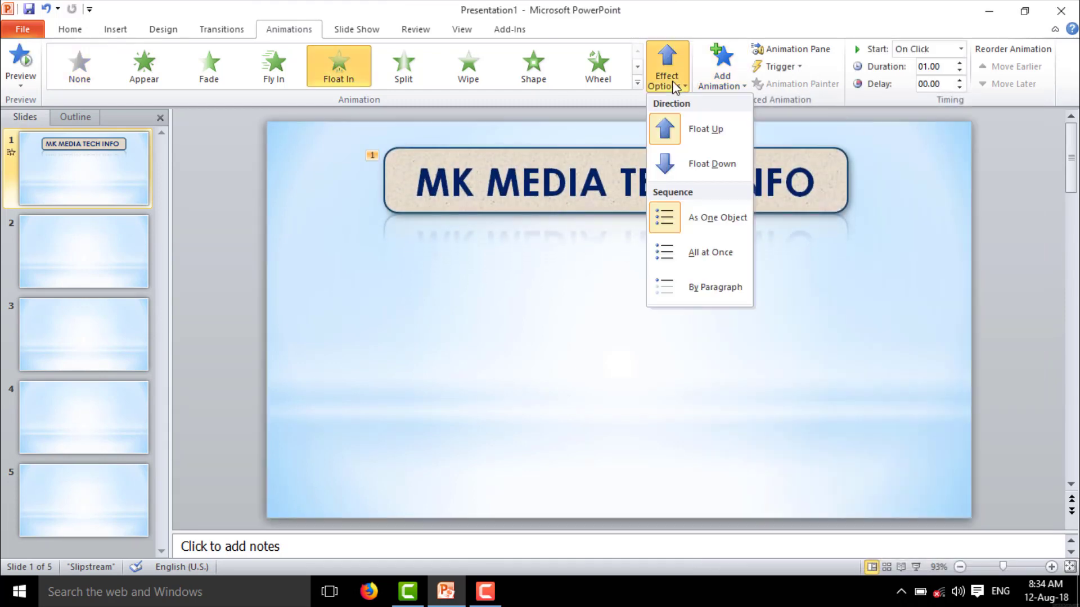
pyautogui.click(689, 162)
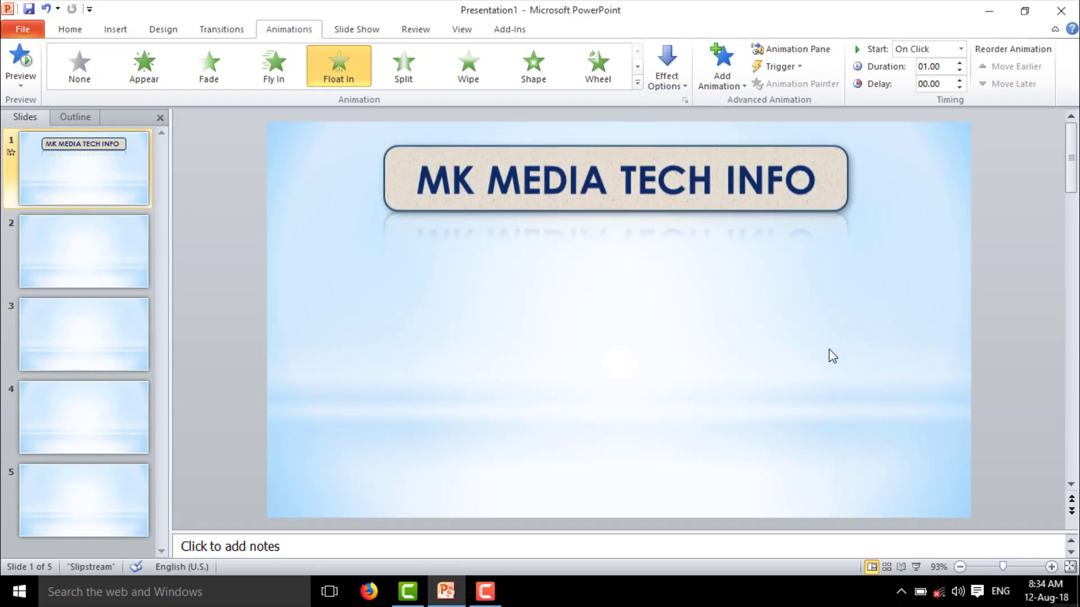
pyautogui.click(915, 566)
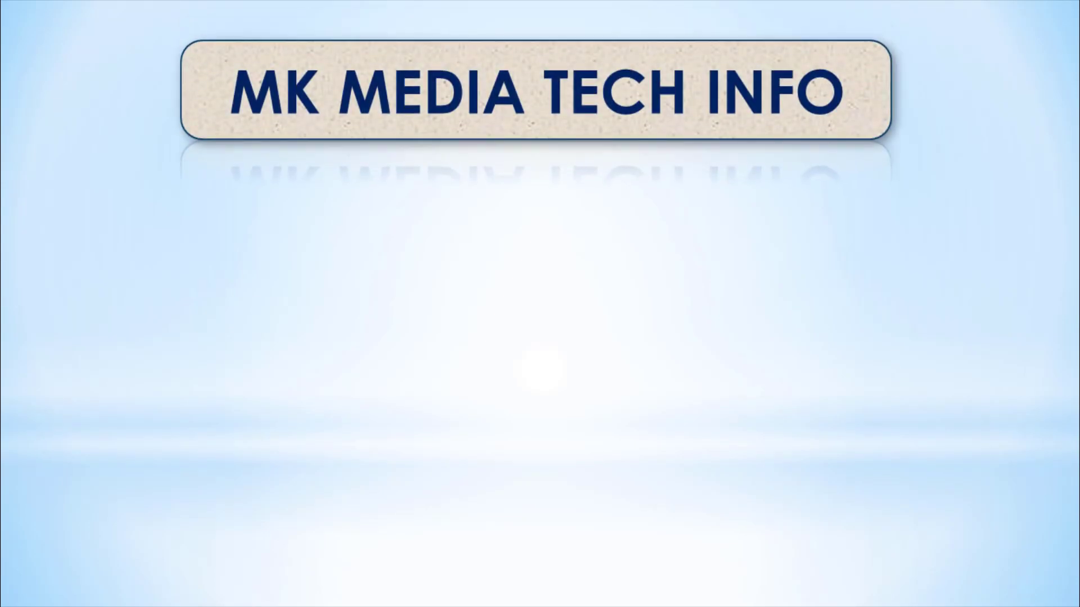
pyautogui.press('Escape')
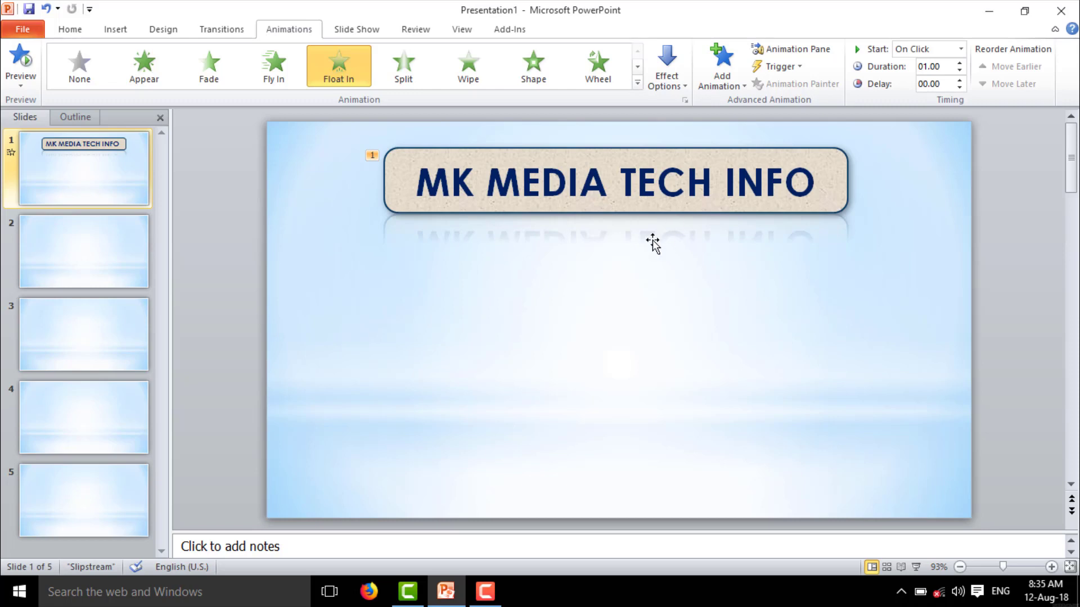
# - Select the title banner on the Drawing Tools Format tab and delete the oval placed by mistake
pyautogui.click(450, 149)
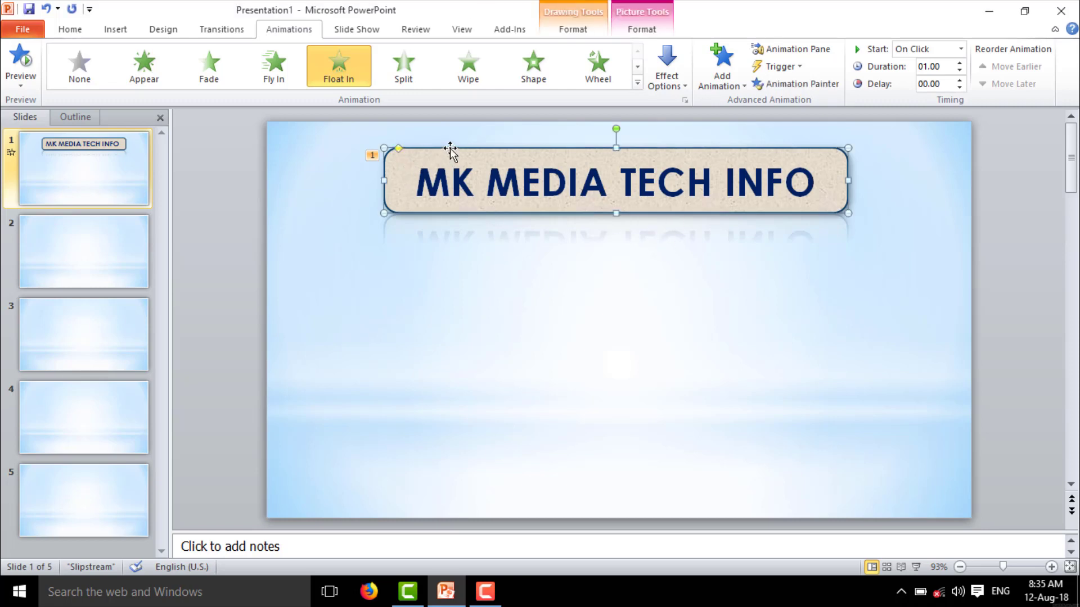
pyautogui.click(574, 30)
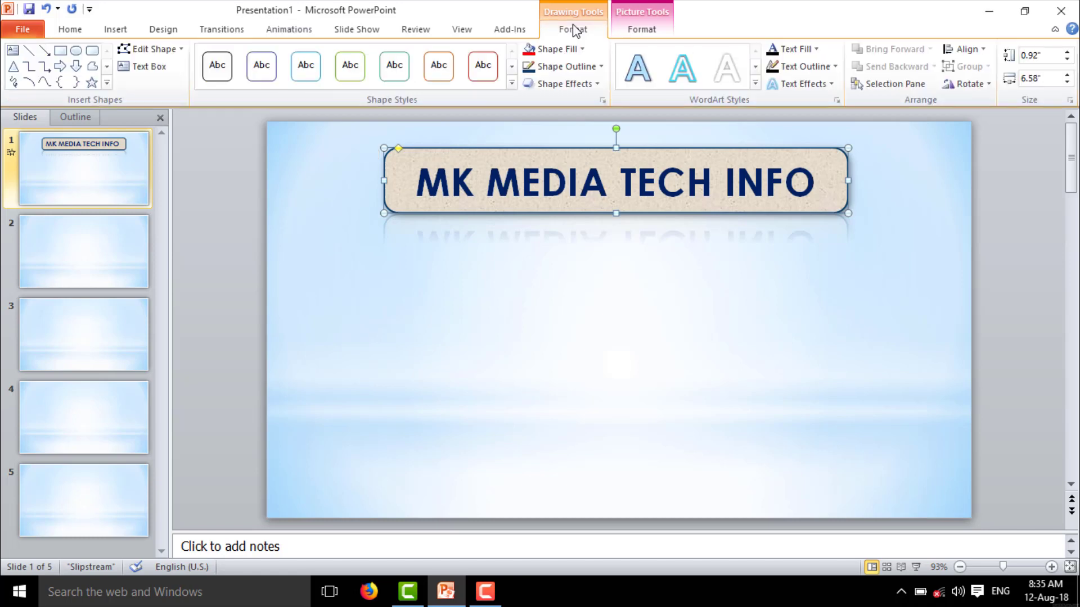
pyautogui.click(93, 50)
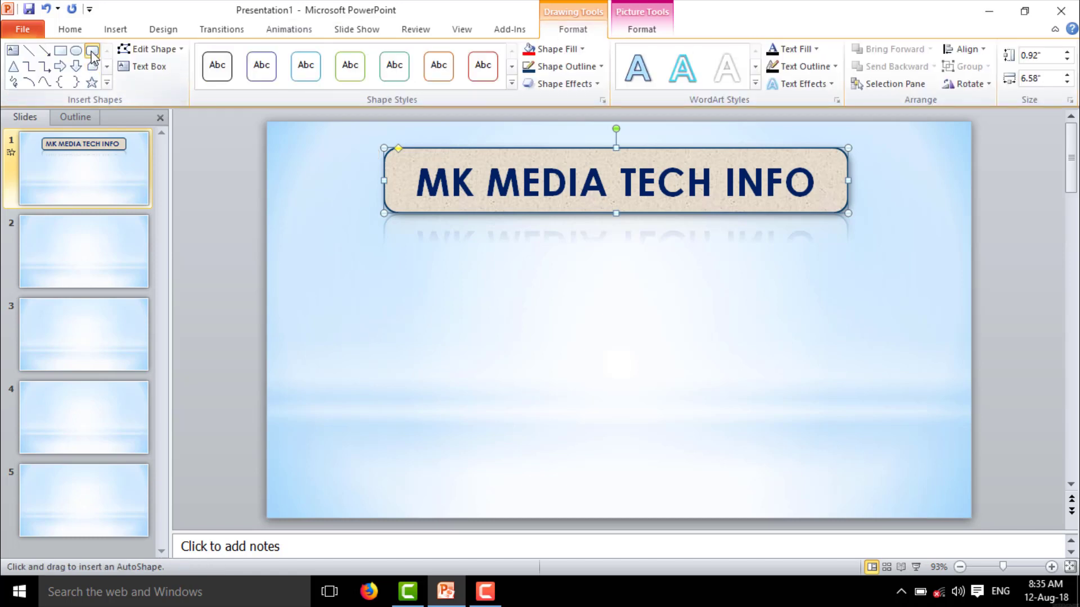
pyautogui.click(75, 51)
pyautogui.click(654, 319)
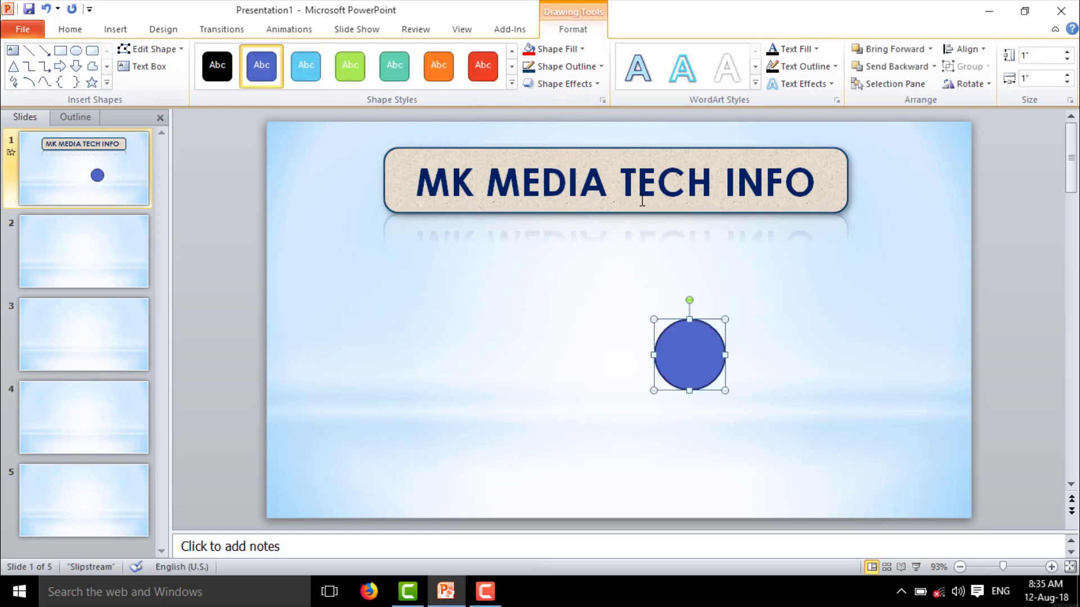
pyautogui.press('Delete')
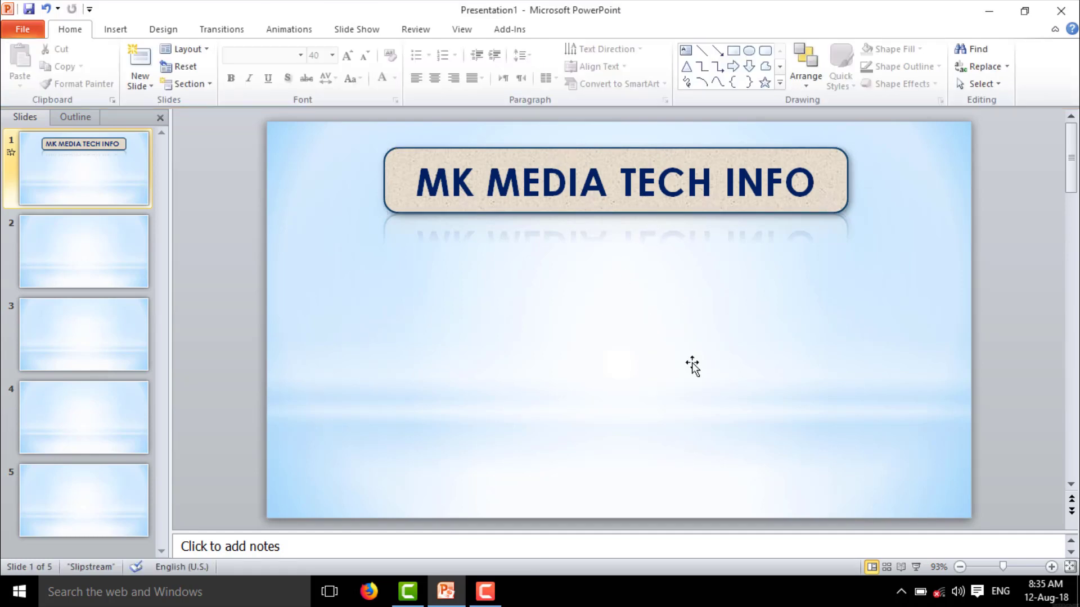
# - Change the title banner to the Block Arrows Pentagon shape with Edit Shape
pyautogui.click(594, 156)
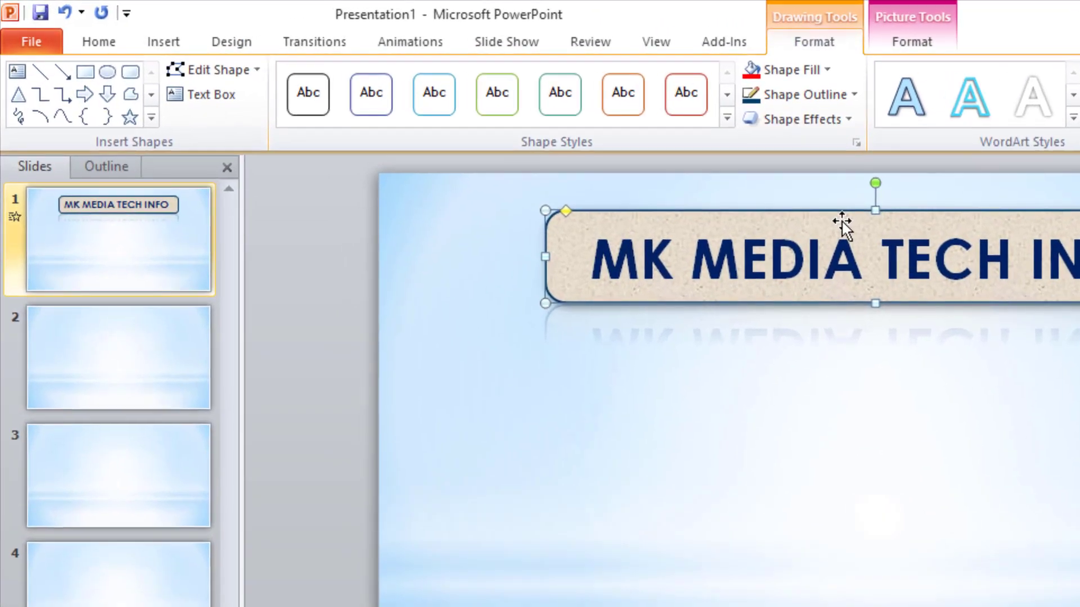
pyautogui.click(211, 69)
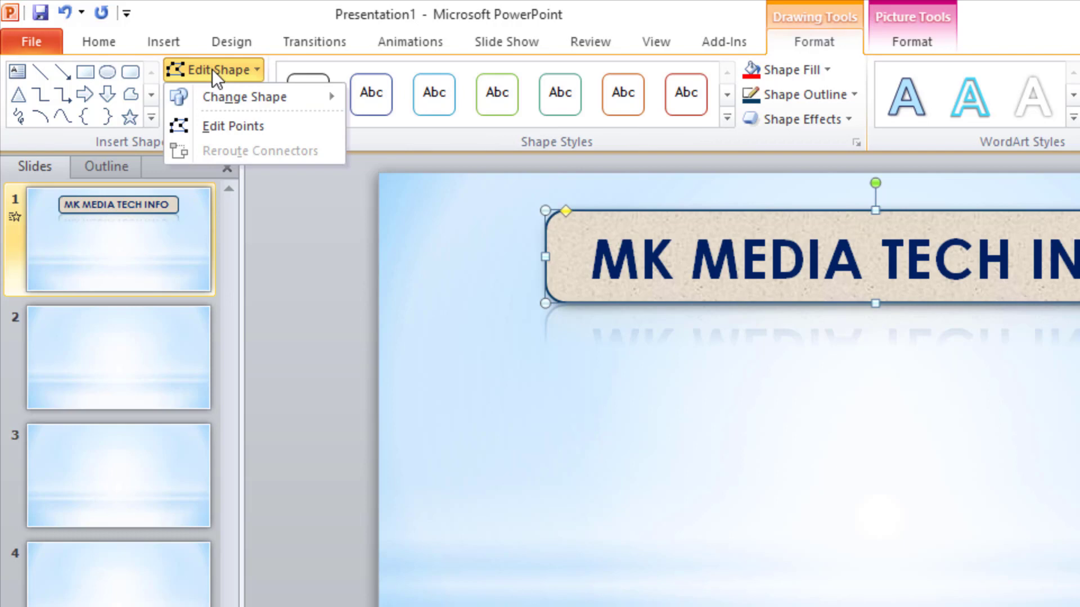
pyautogui.moveTo(249, 97)
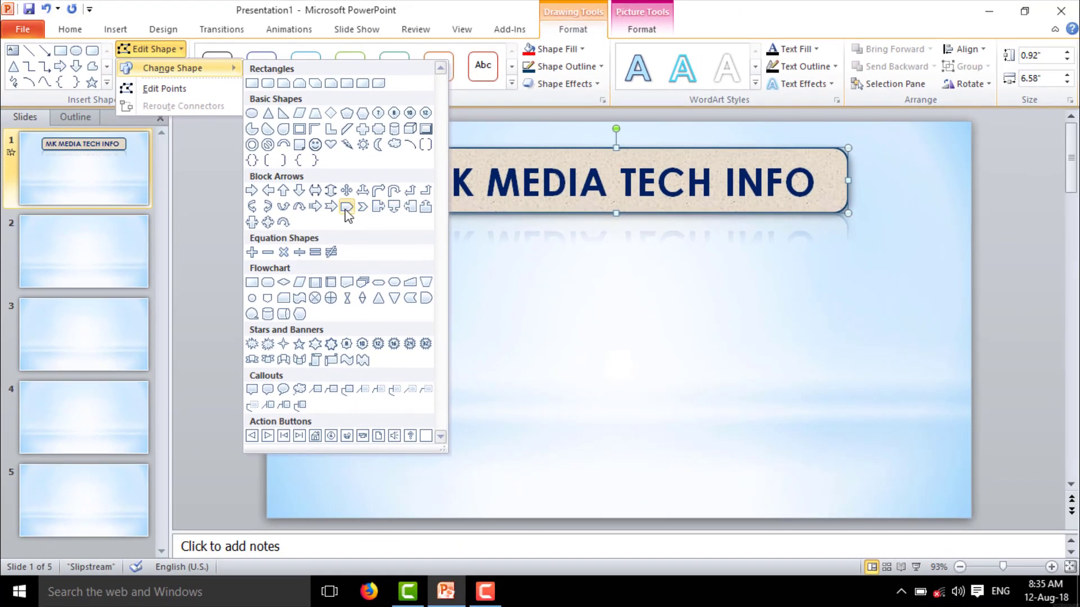
pyautogui.click(346, 208)
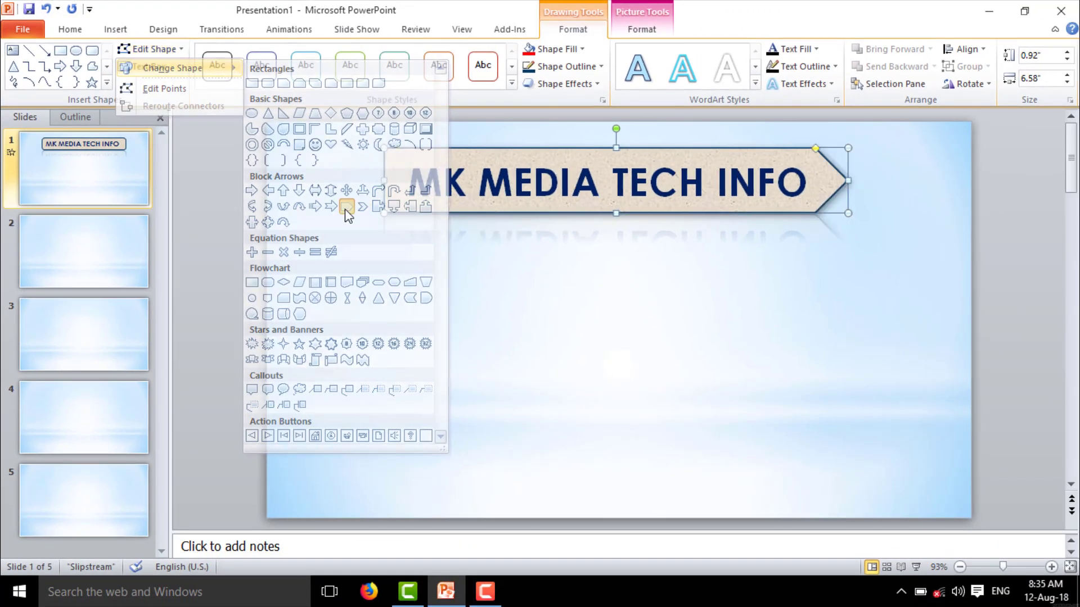
pyautogui.click(812, 306)
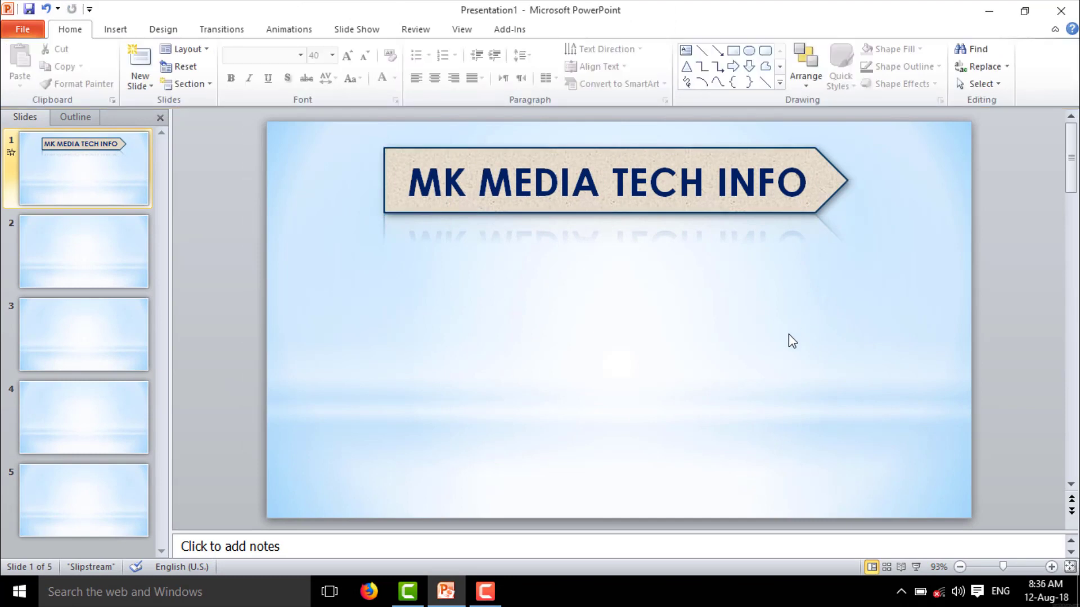
pyautogui.click(493, 150)
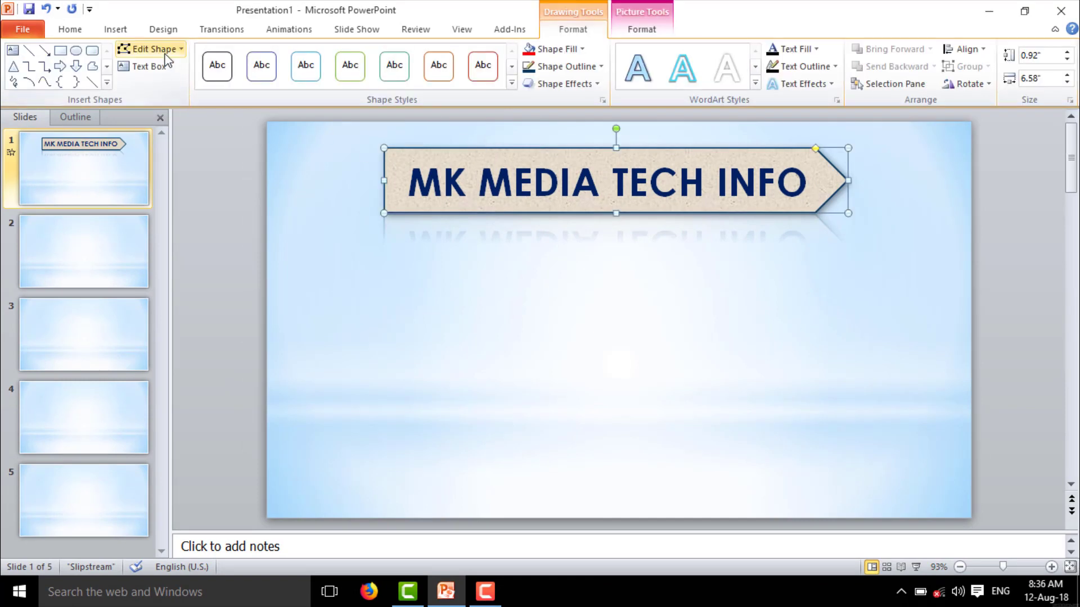
pyautogui.click(151, 49)
pyautogui.click(164, 89)
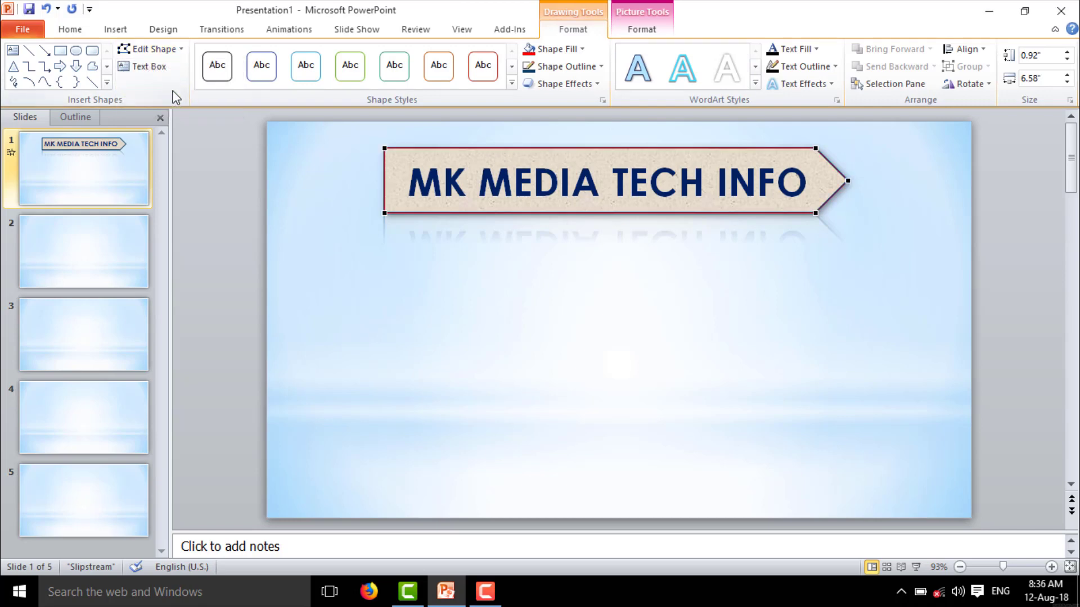
pyautogui.moveTo(817, 149); pyautogui.dragTo(699, 148)
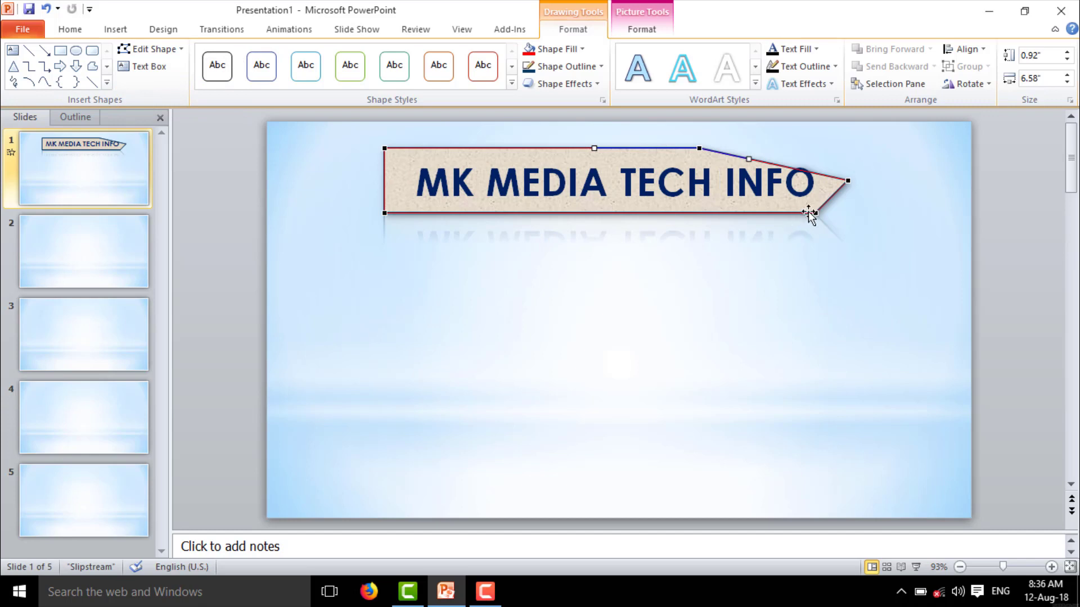
pyautogui.moveTo(842, 178); pyautogui.dragTo(886, 131)
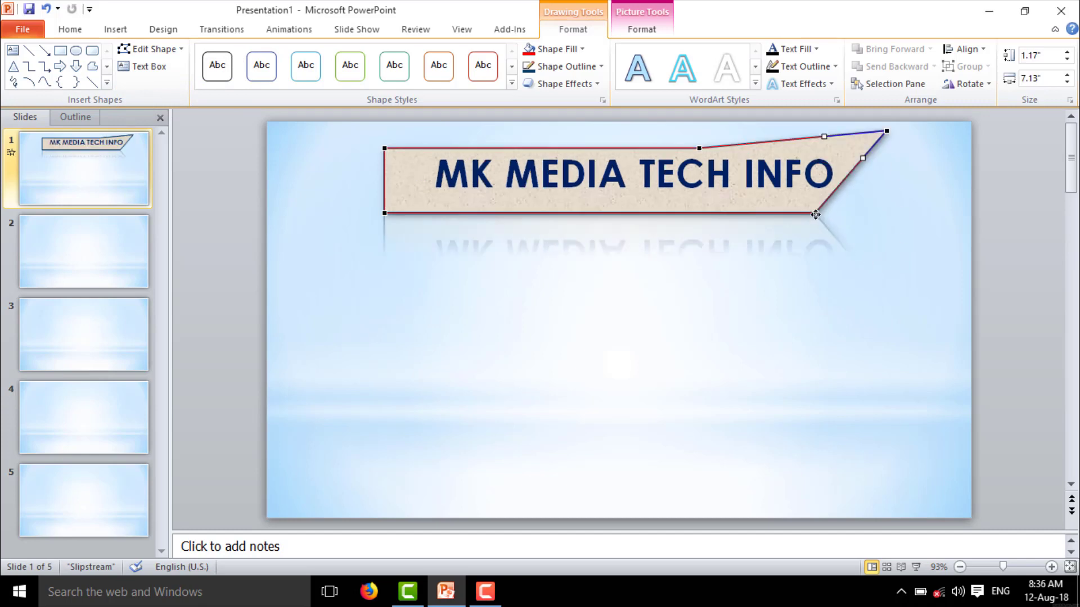
pyautogui.moveTo(816, 213); pyautogui.dragTo(894, 260)
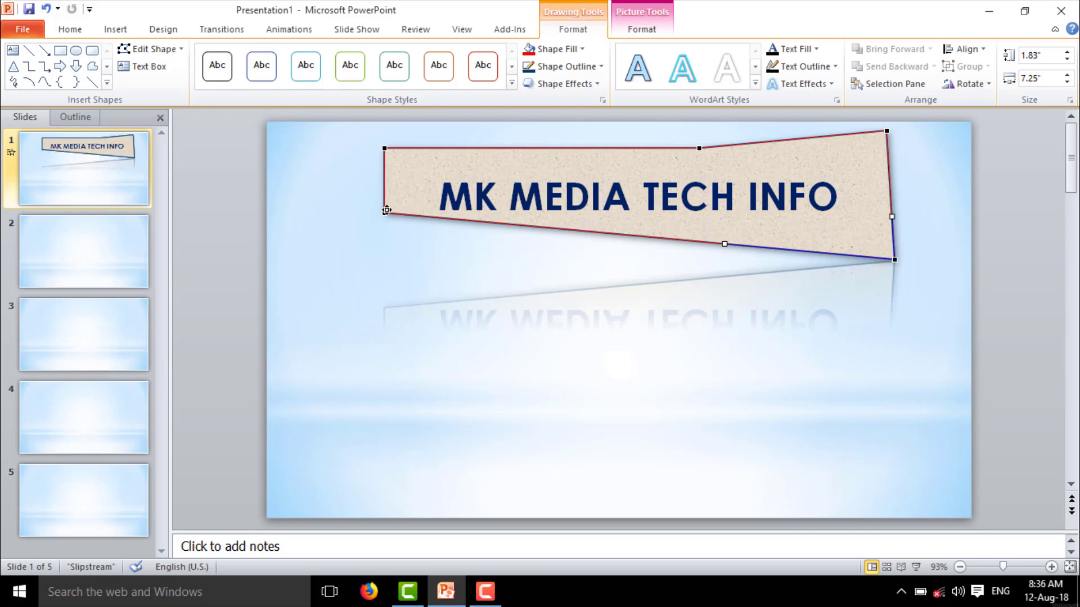
pyautogui.moveTo(386, 212); pyautogui.dragTo(353, 238)
pyautogui.moveTo(384, 148); pyautogui.dragTo(410, 174)
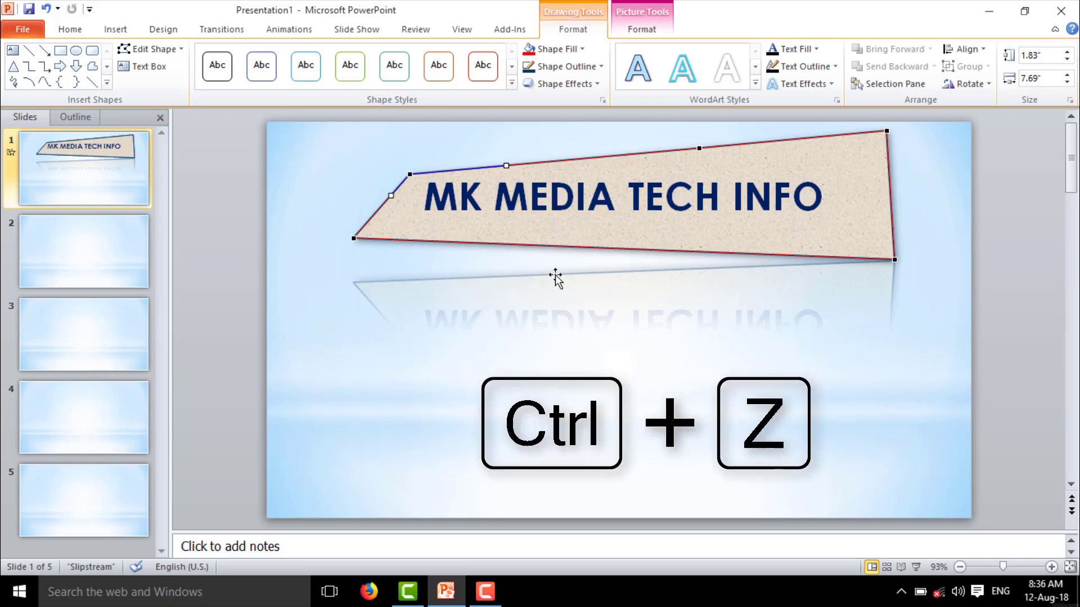
pyautogui.hotkey('ctrl', 'z')
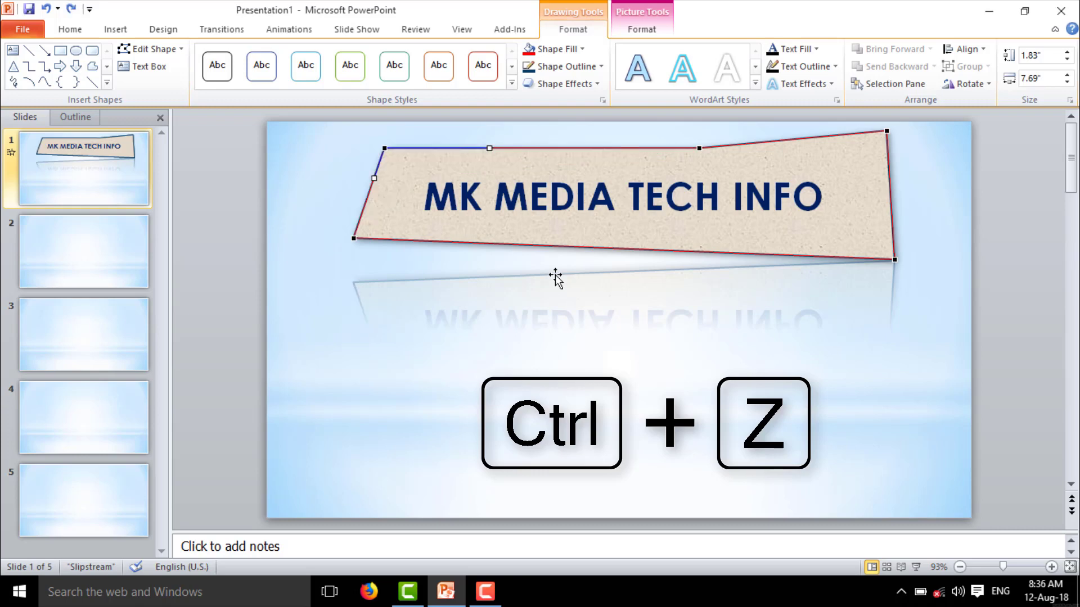
pyautogui.hotkey('ctrl', 'z')
pyautogui.hotkey('ctrl', 'z')
pyautogui.hotkey('ctrl', 'z')
pyautogui.hotkey('ctrl', 'z')
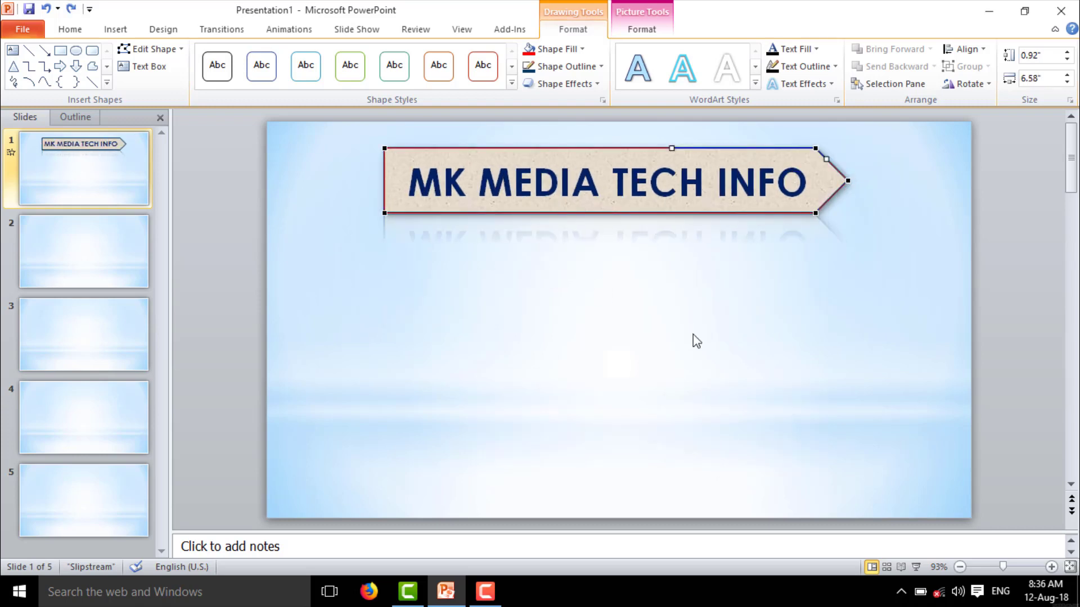
pyautogui.click(709, 347)
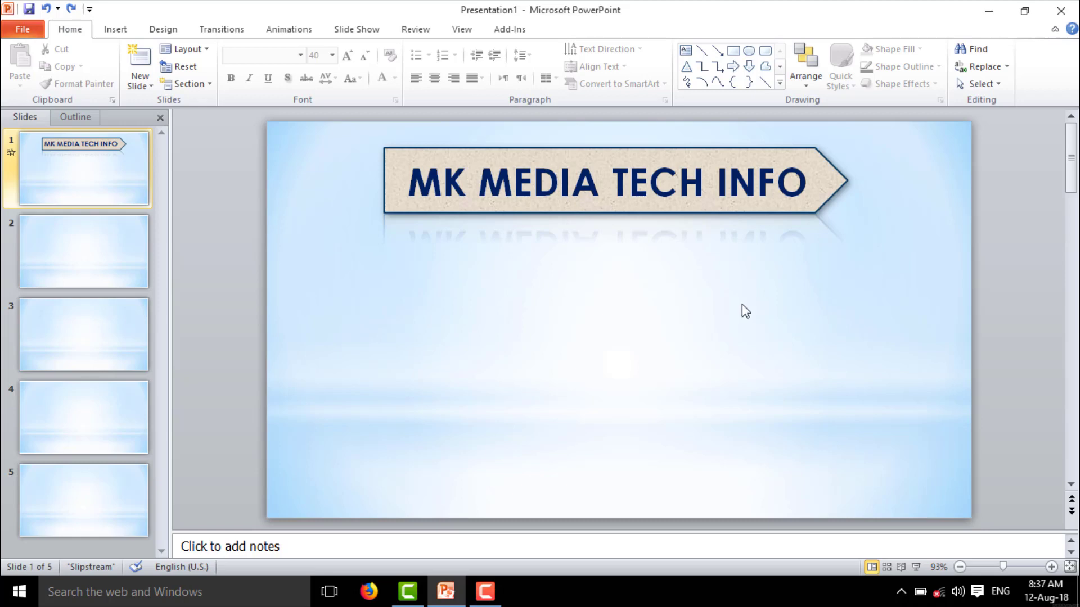
pyautogui.click(485, 591)
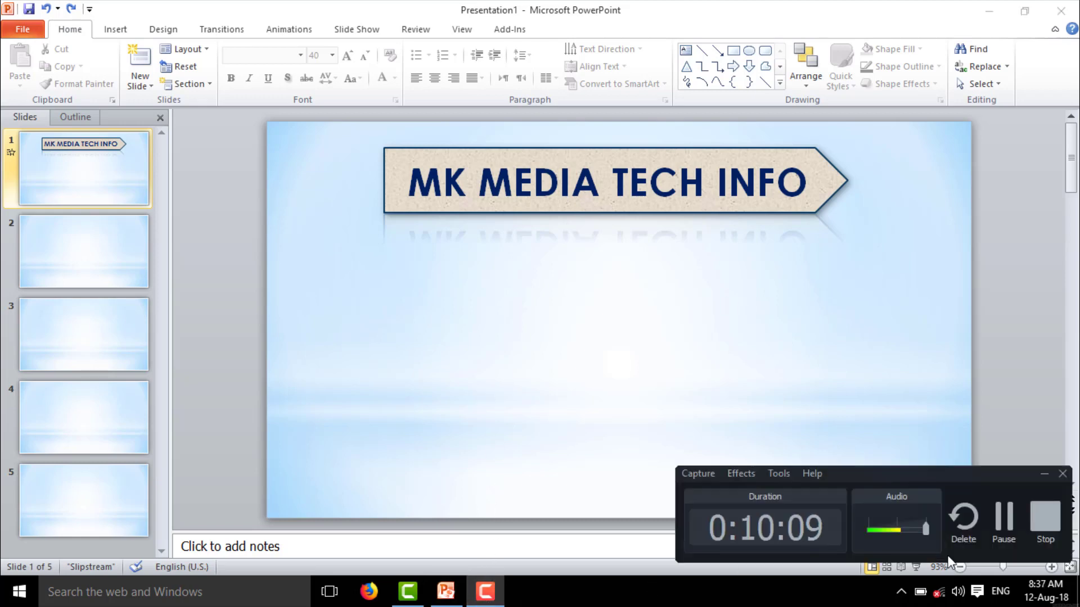